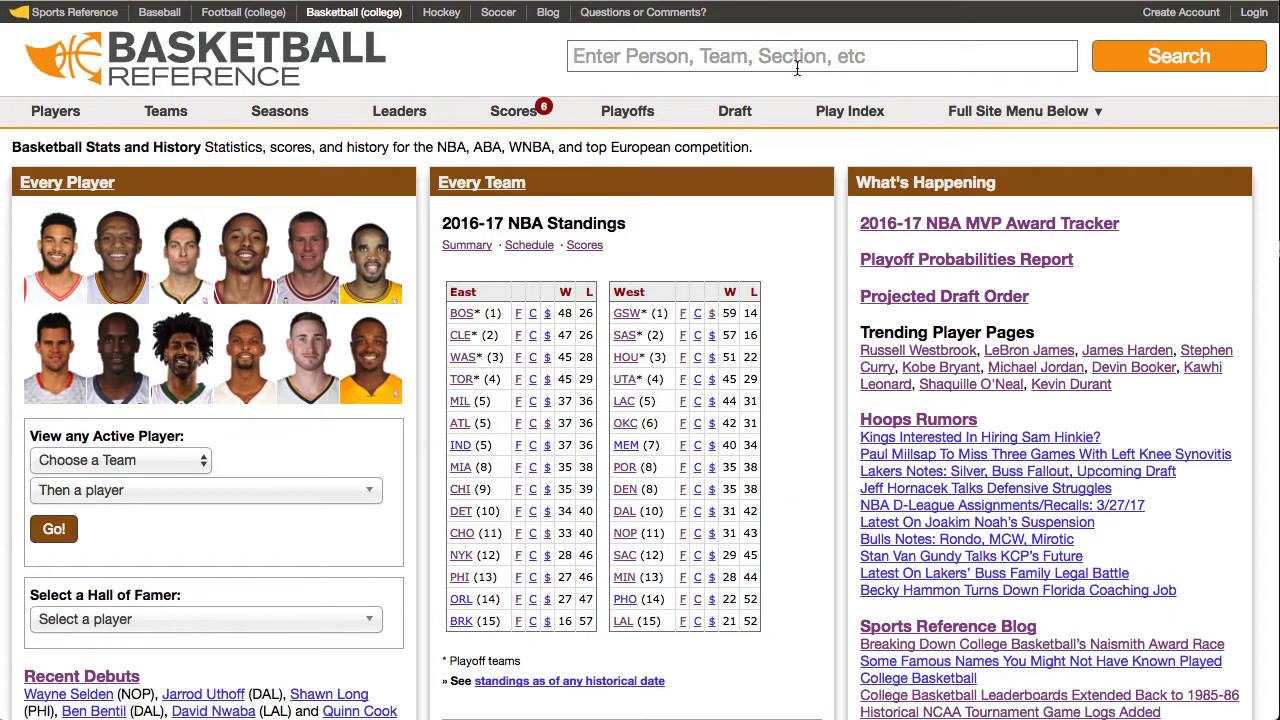
# Search the site for "lebron" and open LeBron James's player page
pyautogui.click(797, 60)
pyautogui.write('lebron')
pyautogui.press('Down')
pyautogui.press('Return')
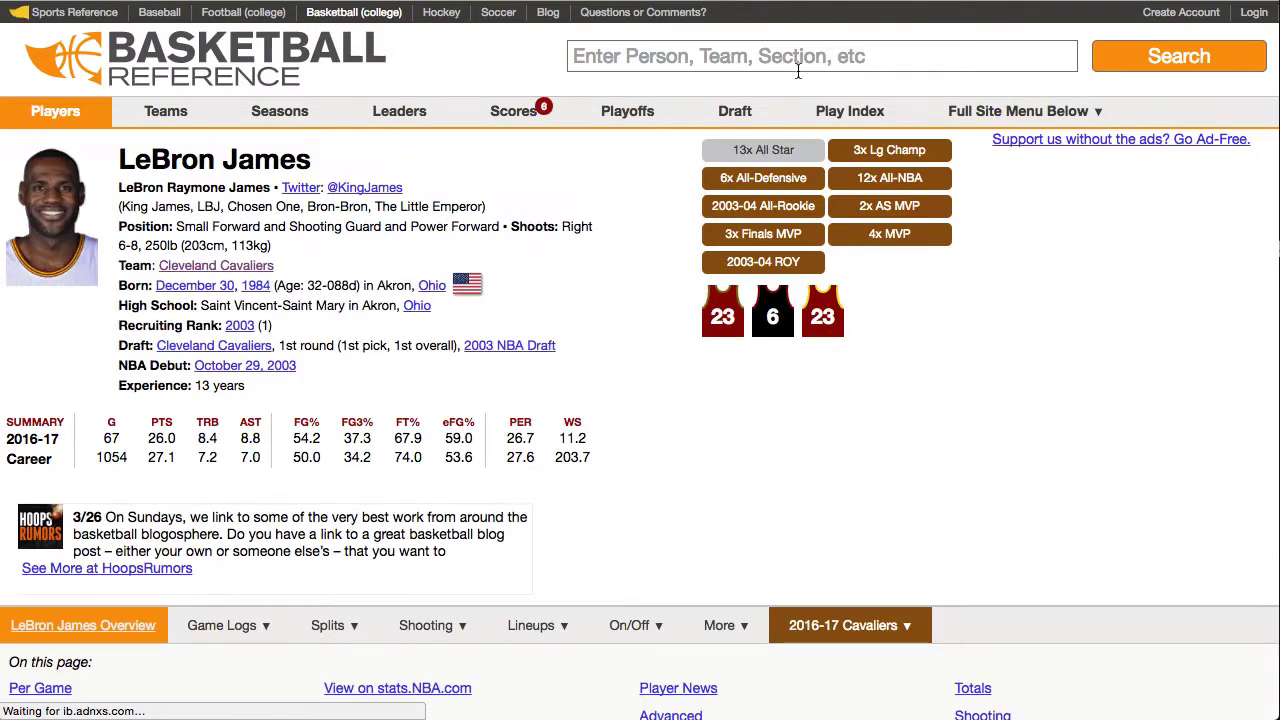
# Open the sharing options of LeBron James's Per Game table
pyautogui.scroll(-10, 798, 72)
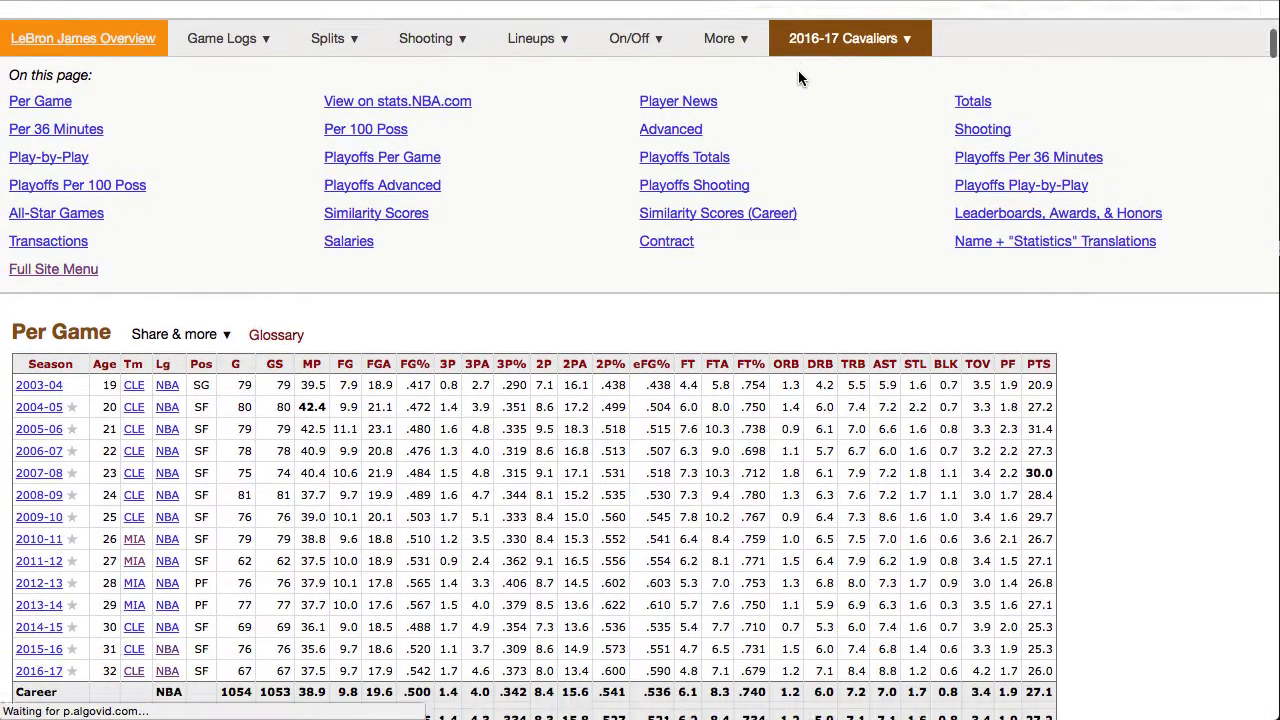
pyautogui.scroll(-3, 798, 72)
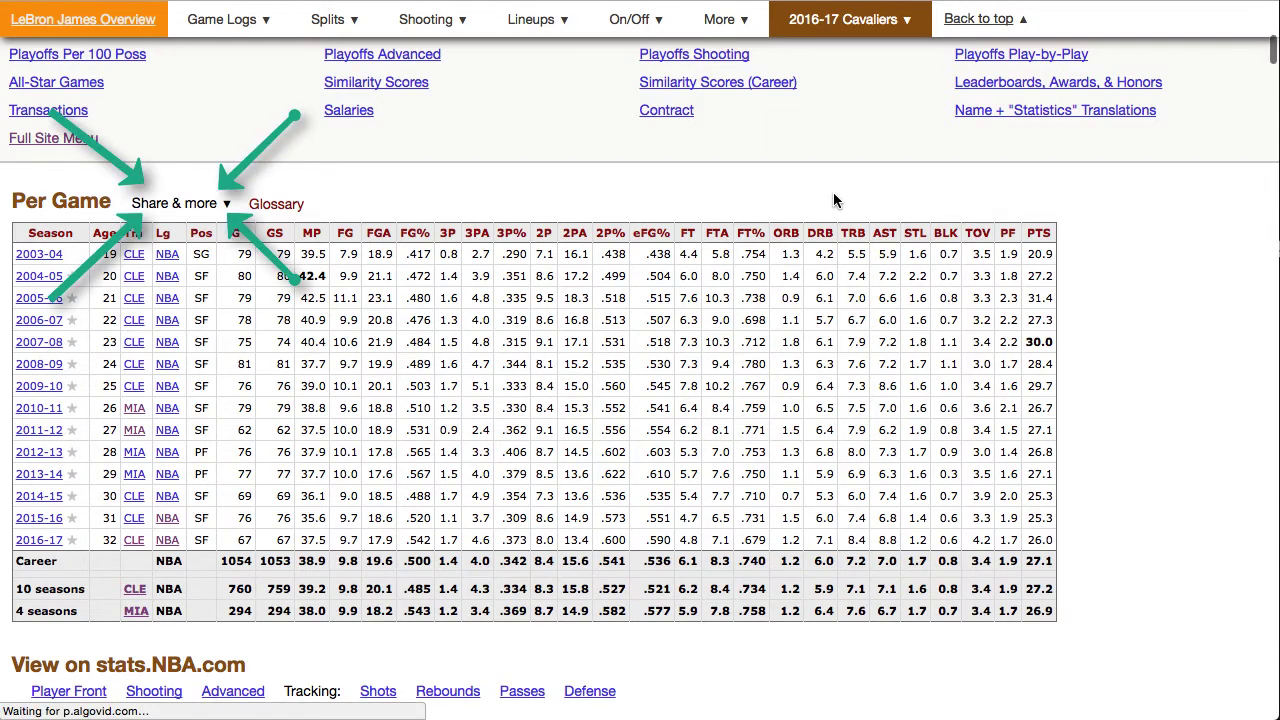
pyautogui.click(197, 203)
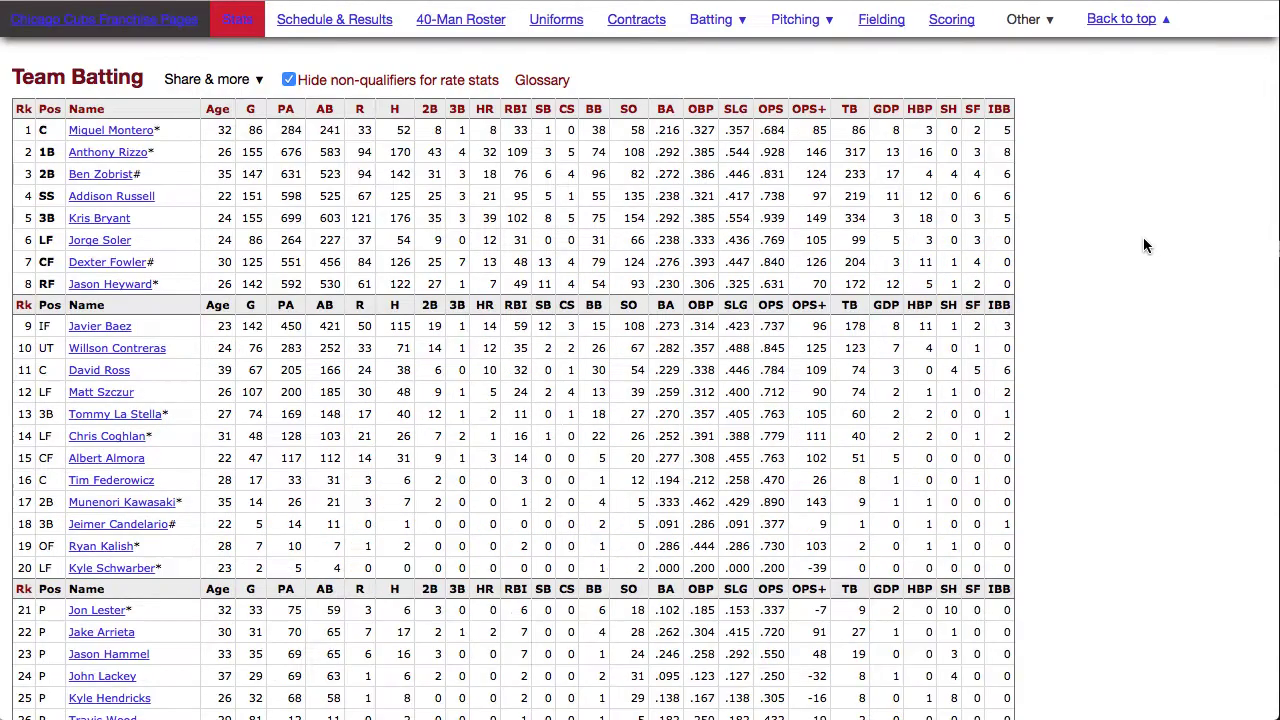
# Make the Team Batting table modifiable, then delete its first four player rows and the trailing rows at rank 12
pyautogui.click(600, 190)
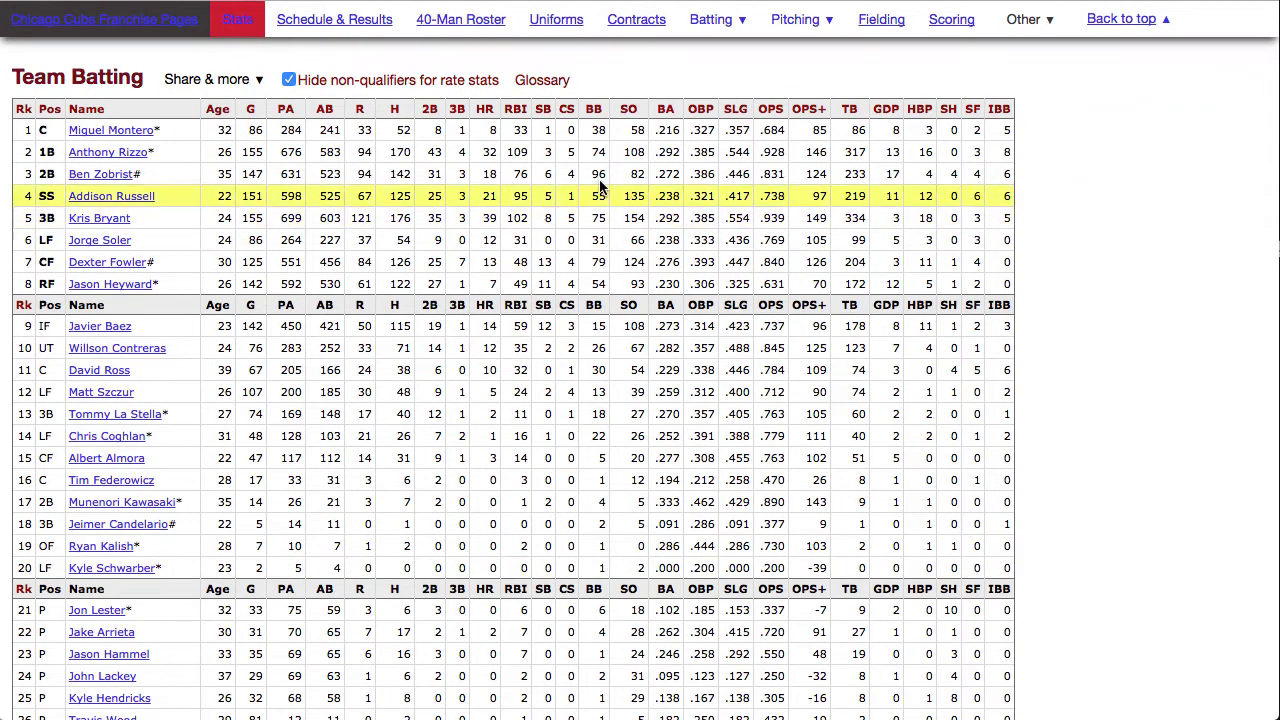
pyautogui.moveTo(229, 86)
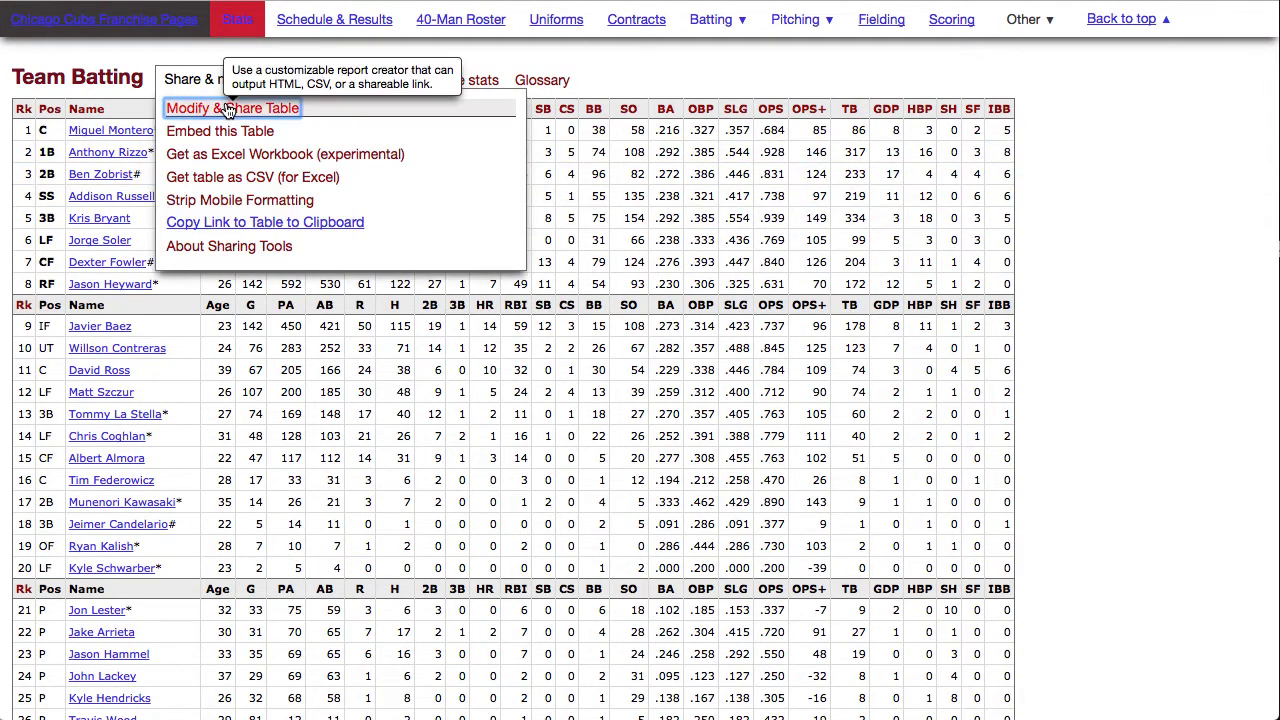
pyautogui.click(229, 108)
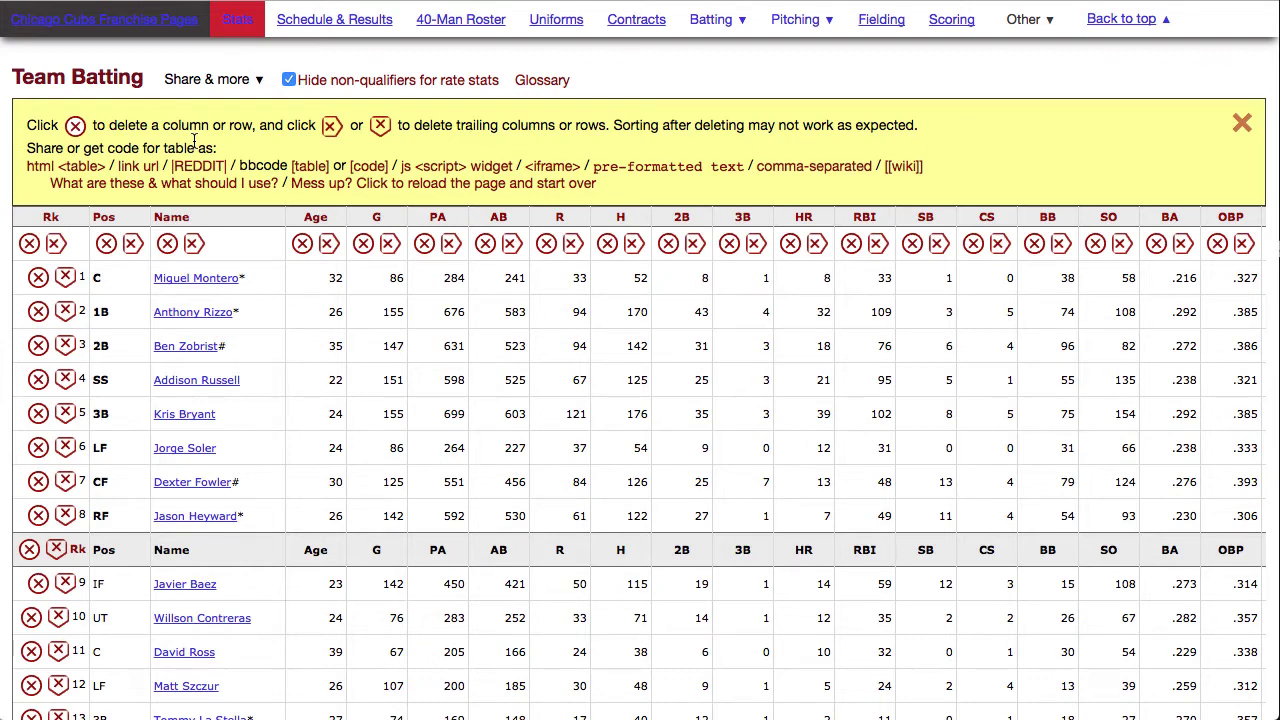
pyautogui.click(37, 278)
pyautogui.click(37, 278)
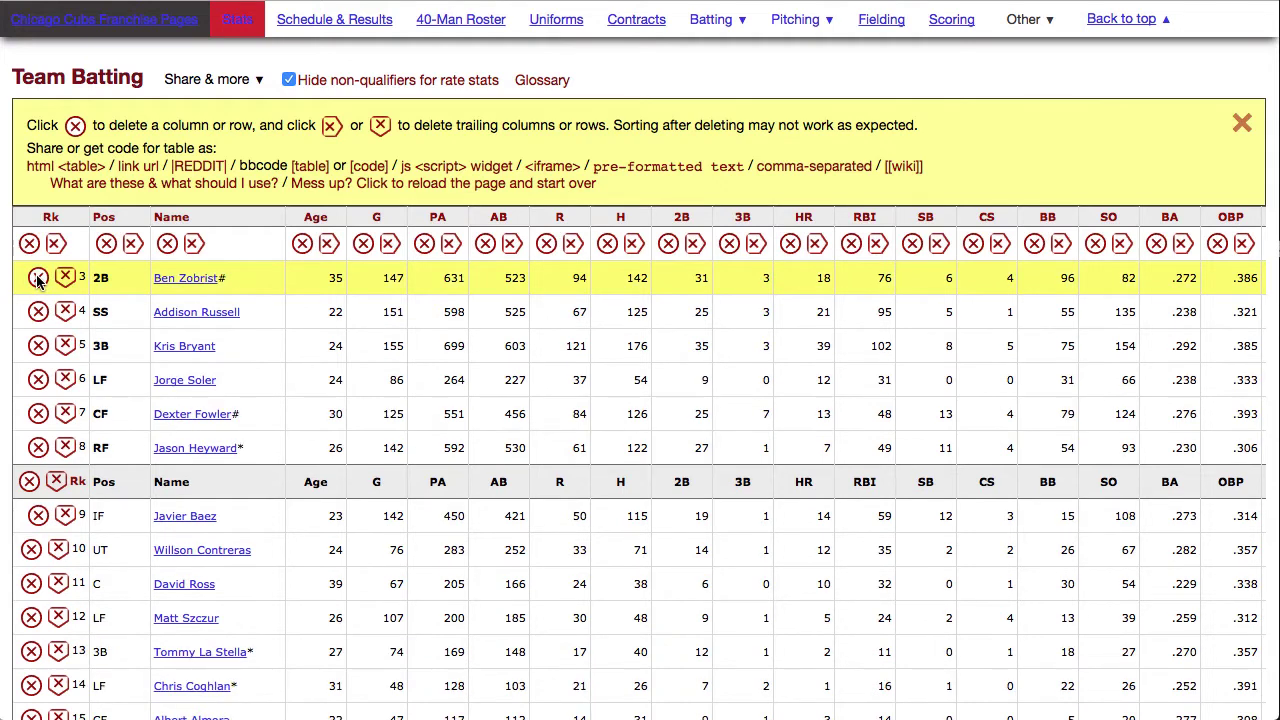
pyautogui.click(37, 278)
pyautogui.click(37, 278)
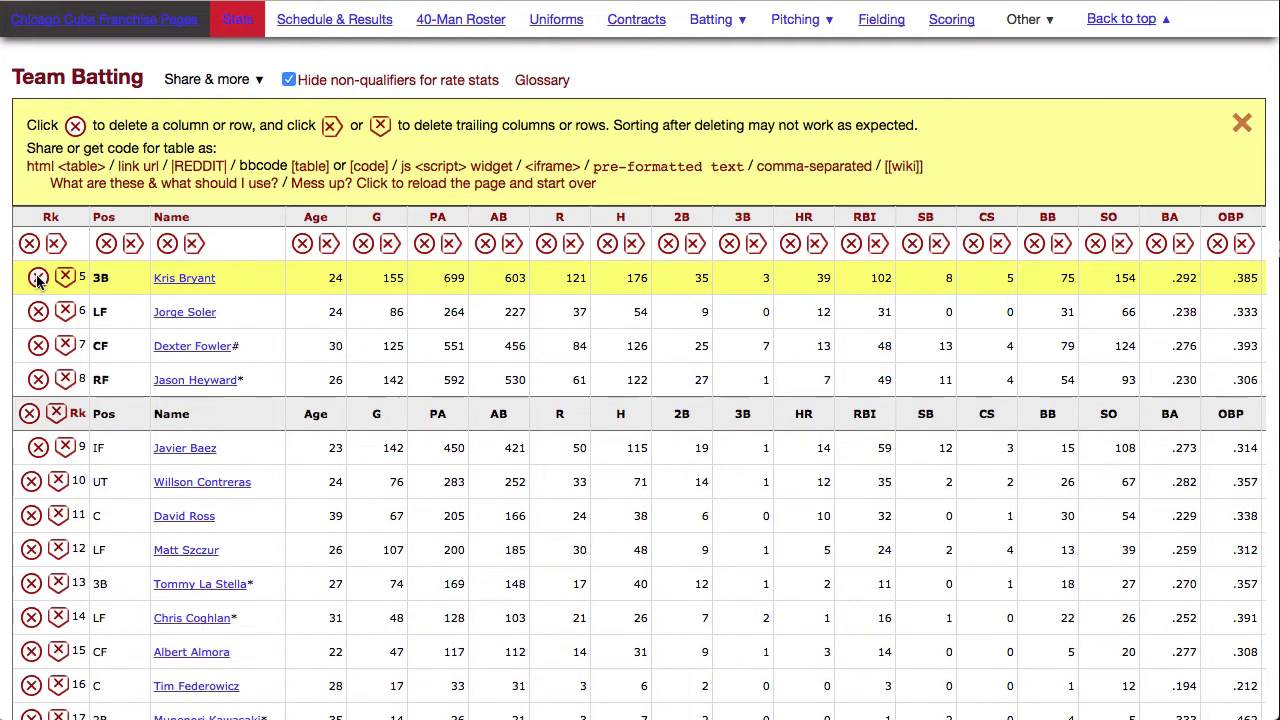
pyautogui.click(60, 551)
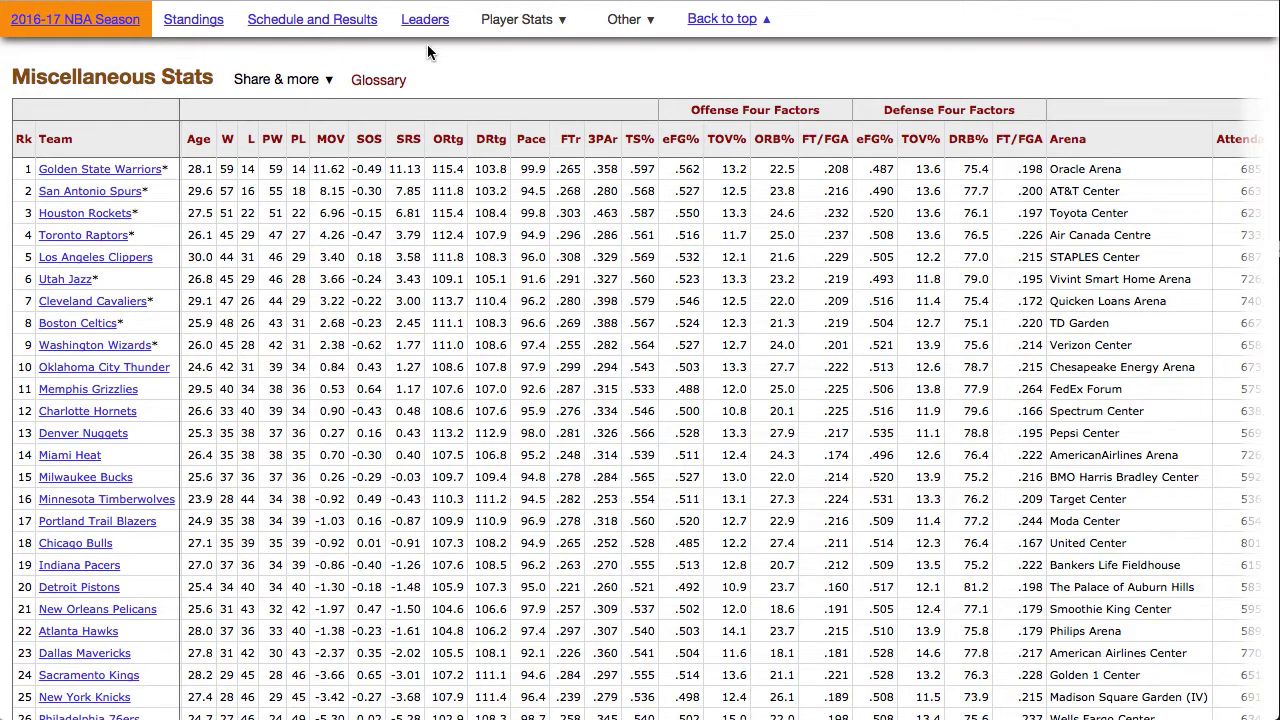
# Make the Miscellaneous Stats table modifiable and delete its columns from Age through SRS
pyautogui.moveTo(290, 86)
pyautogui.click(288, 110)
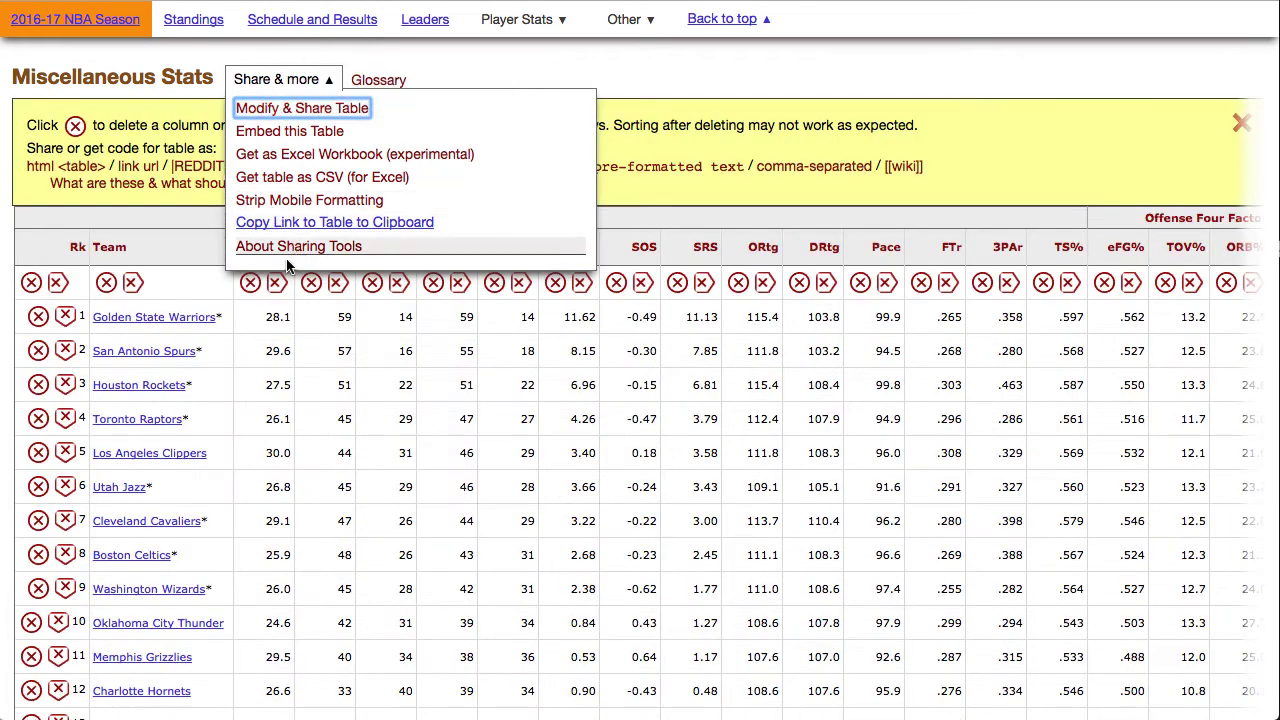
pyautogui.click(250, 282)
pyautogui.click(250, 282)
pyautogui.click(249, 283)
pyautogui.click(249, 283)
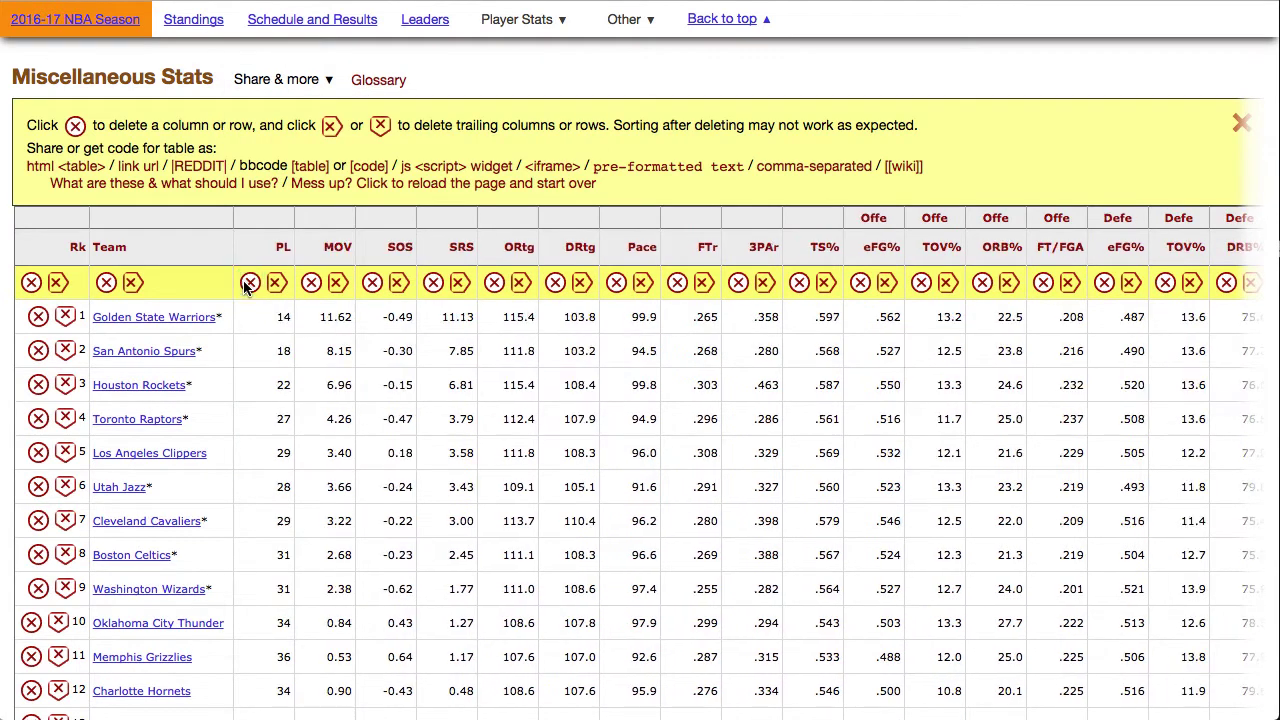
pyautogui.click(249, 283)
pyautogui.click(249, 283)
pyautogui.click(249, 283)
pyautogui.click(250, 282)
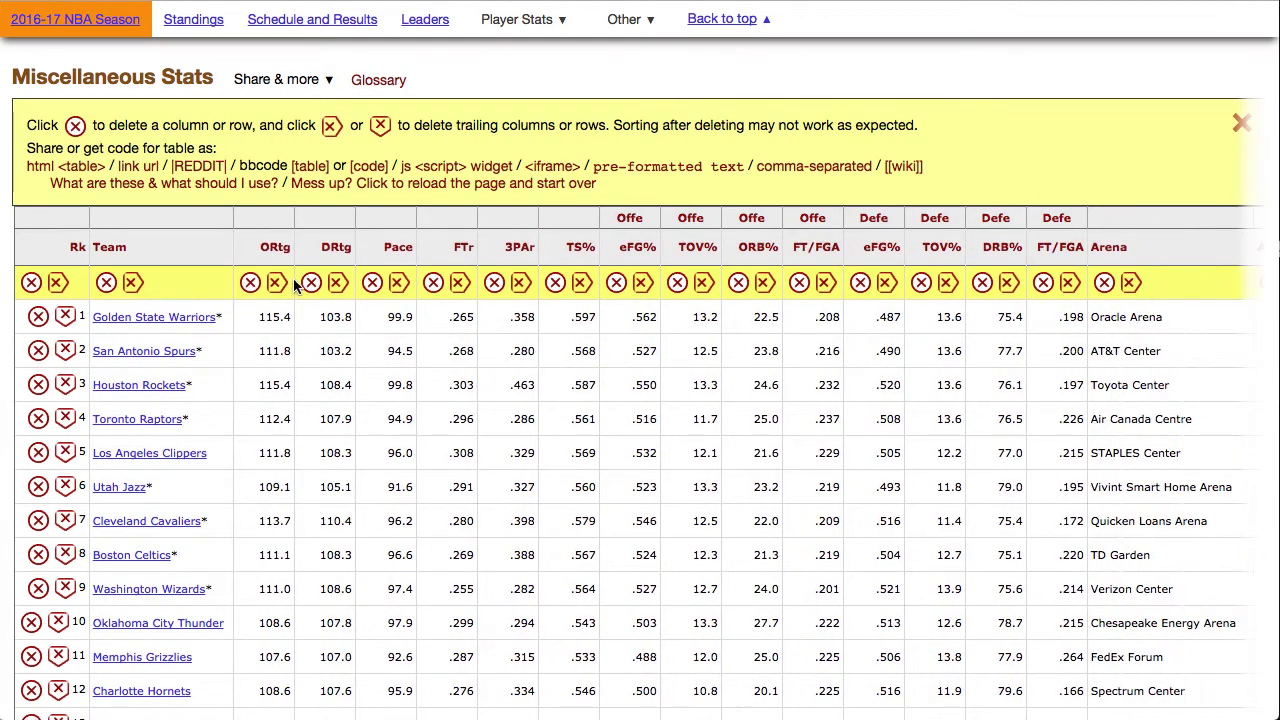
# Delete the DRtg, Pace and FTr columns from the Miscellaneous Stats table
pyautogui.click(311, 283)
pyautogui.click(311, 283)
pyautogui.click(311, 283)
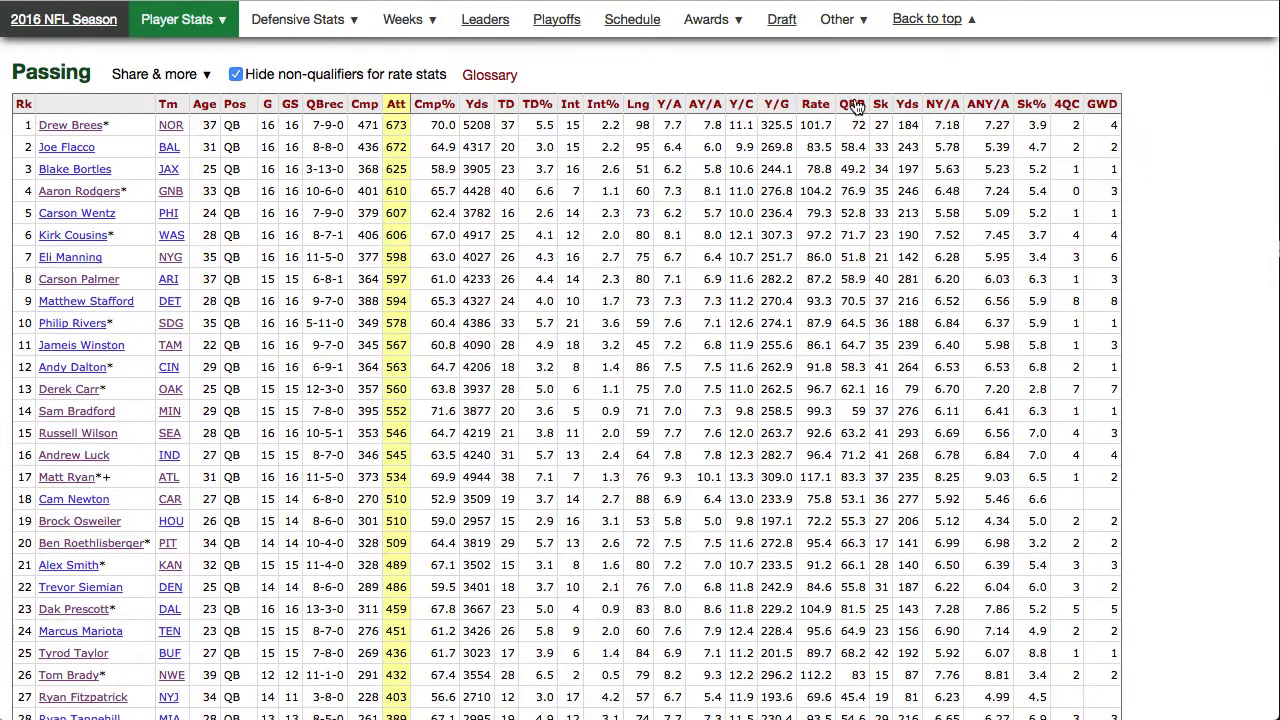
# Sort the 2016 NFL Passing table by QBR and make it modifiable for sharing
pyautogui.click(853, 104)
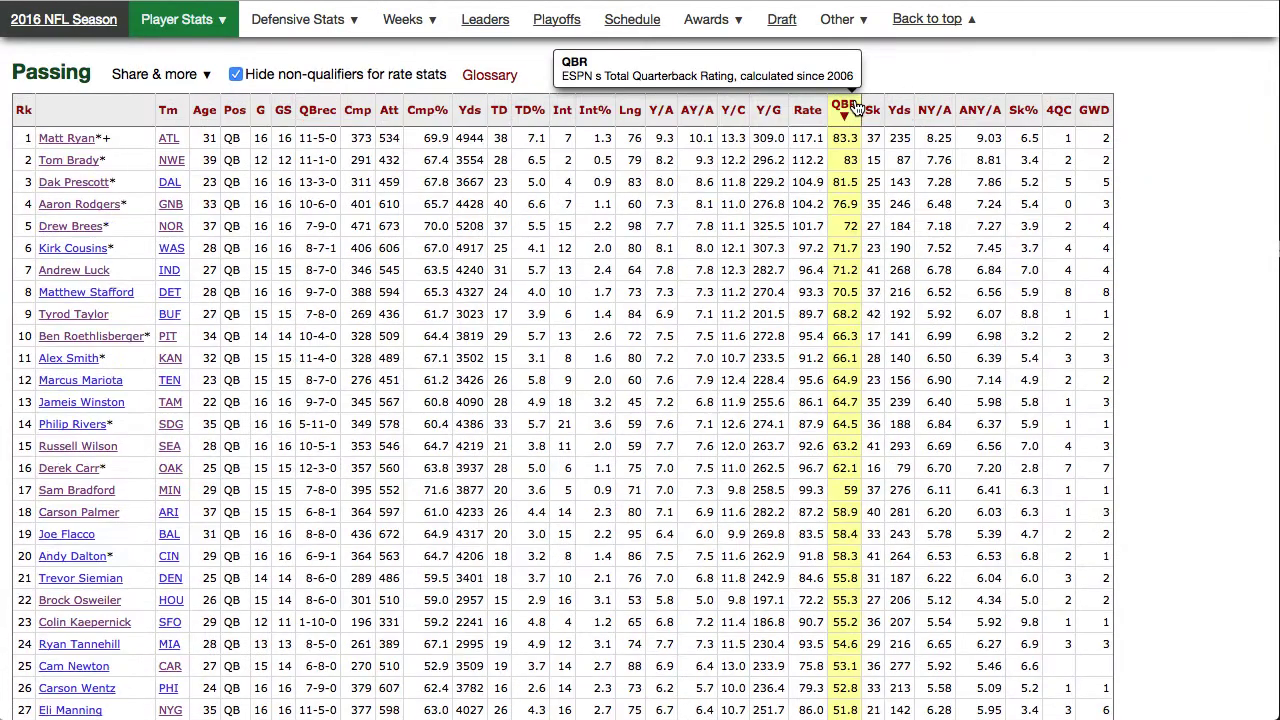
pyautogui.moveTo(180, 76)
pyautogui.click(182, 104)
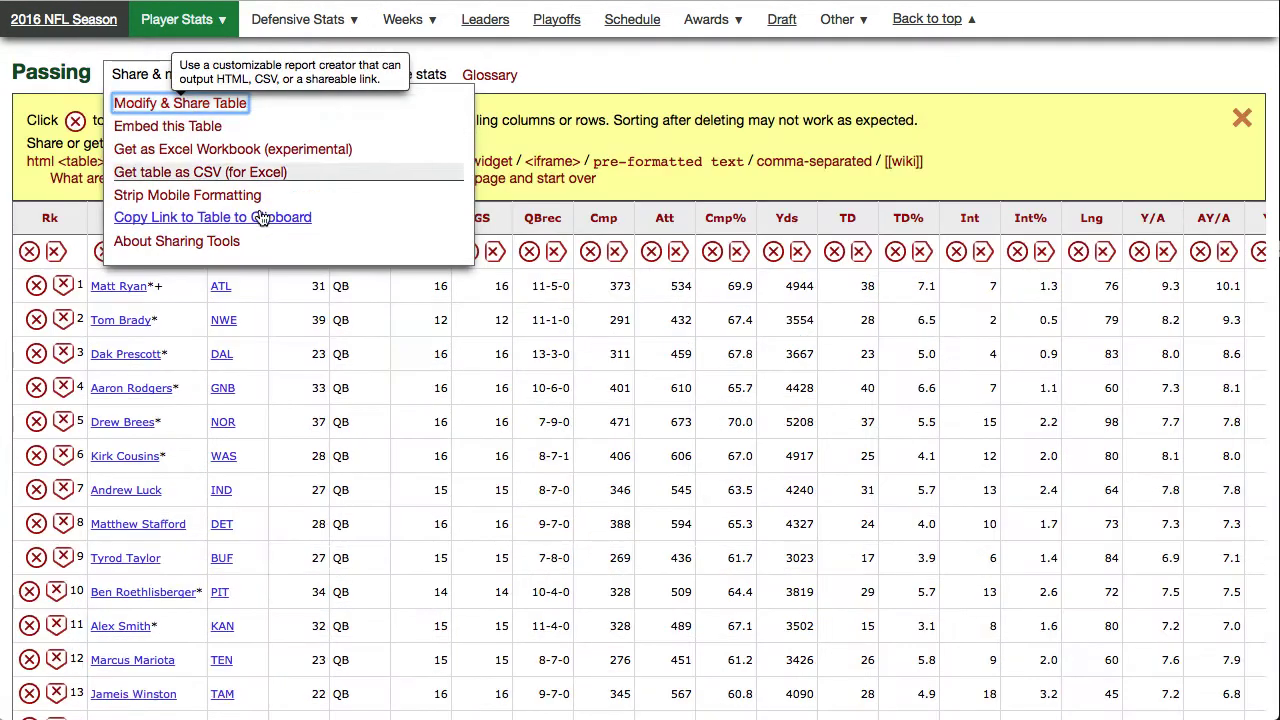
# Delete the Passing table's columns from Tm through Rate and those trailing QBR, then leave the modify mode
pyautogui.doubleClick(224, 252)
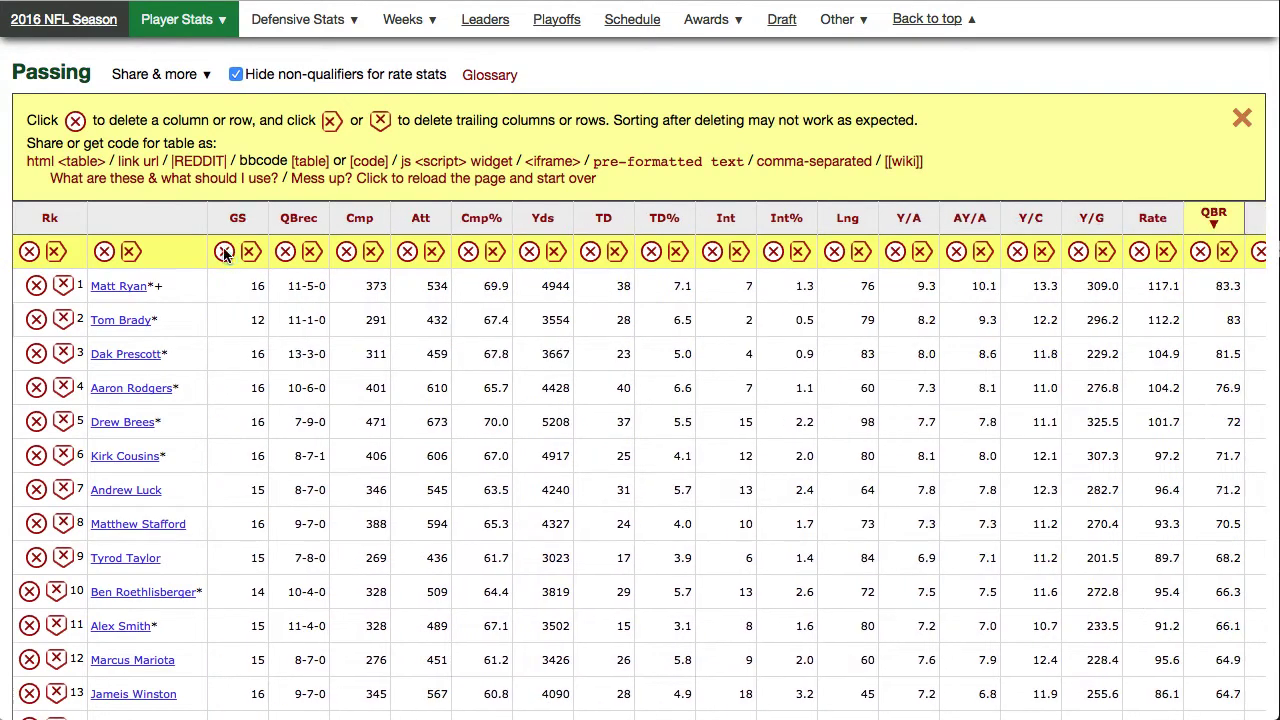
pyautogui.doubleClick(224, 252)
pyautogui.tripleClick(224, 252)
pyautogui.doubleClick(224, 252)
pyautogui.doubleClick(224, 252)
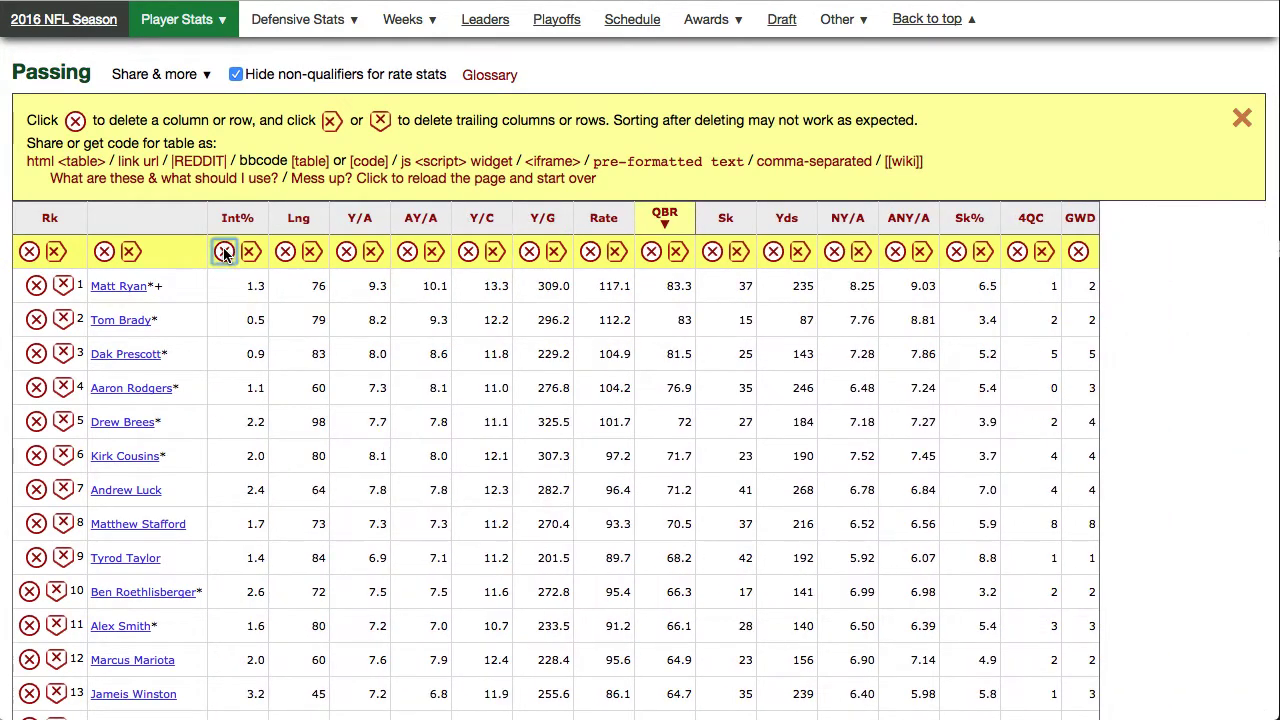
pyautogui.tripleClick(224, 252)
pyautogui.click(224, 252)
pyautogui.click(224, 252)
pyautogui.doubleClick(224, 252)
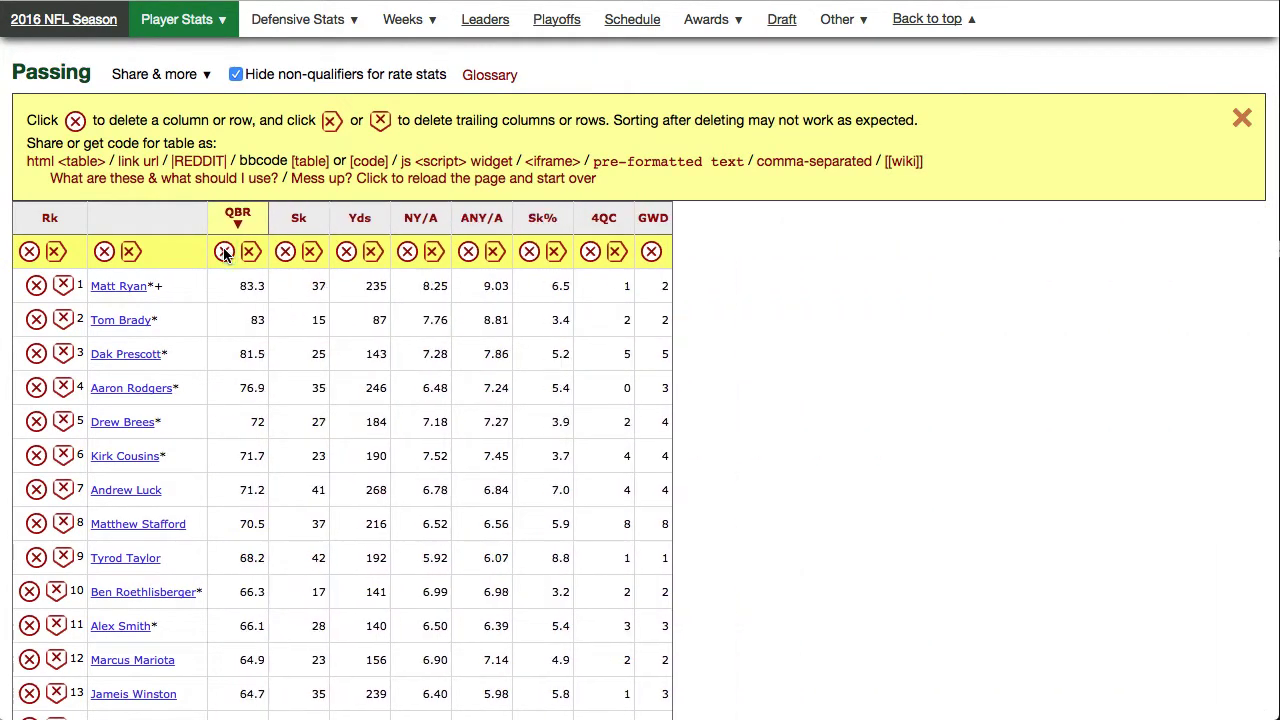
pyautogui.click(250, 252)
pyautogui.click(1240, 116)
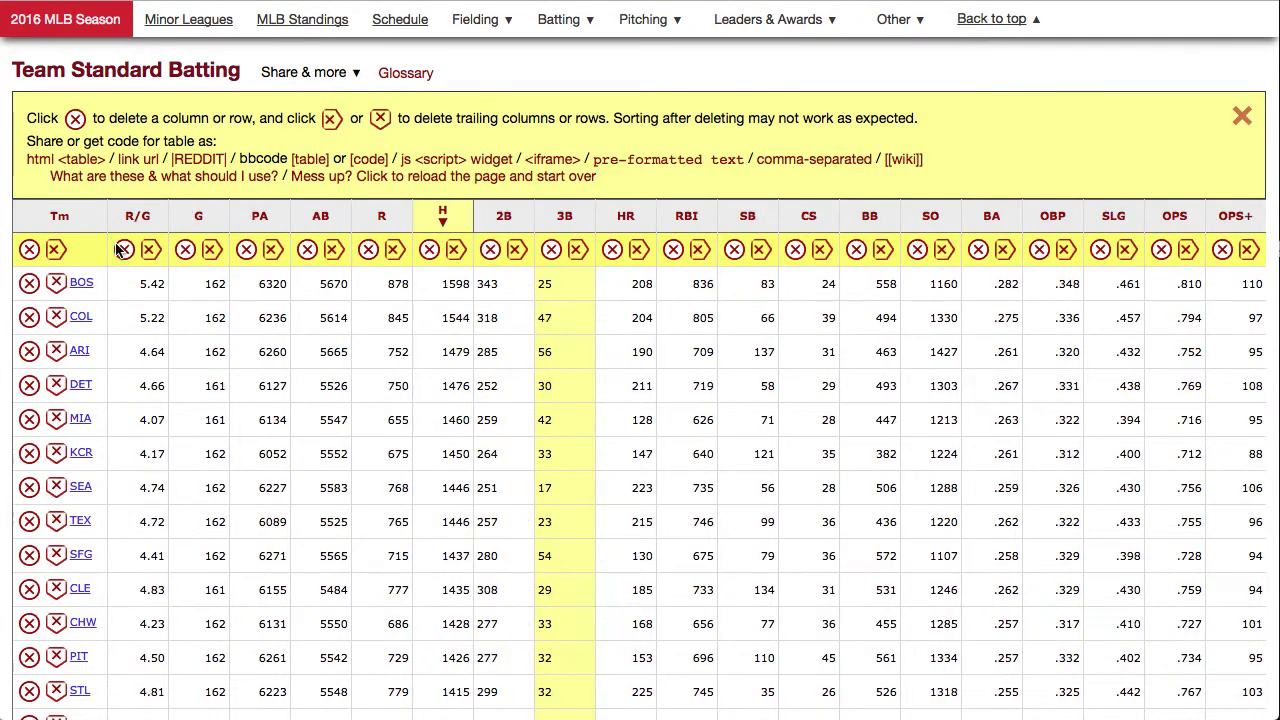
# Delete the R/G, G, PA, AB, R and H columns from the Team Standard Batting table
pyautogui.click(123, 249)
pyautogui.click(123, 249)
pyautogui.click(123, 249)
pyautogui.click(123, 249)
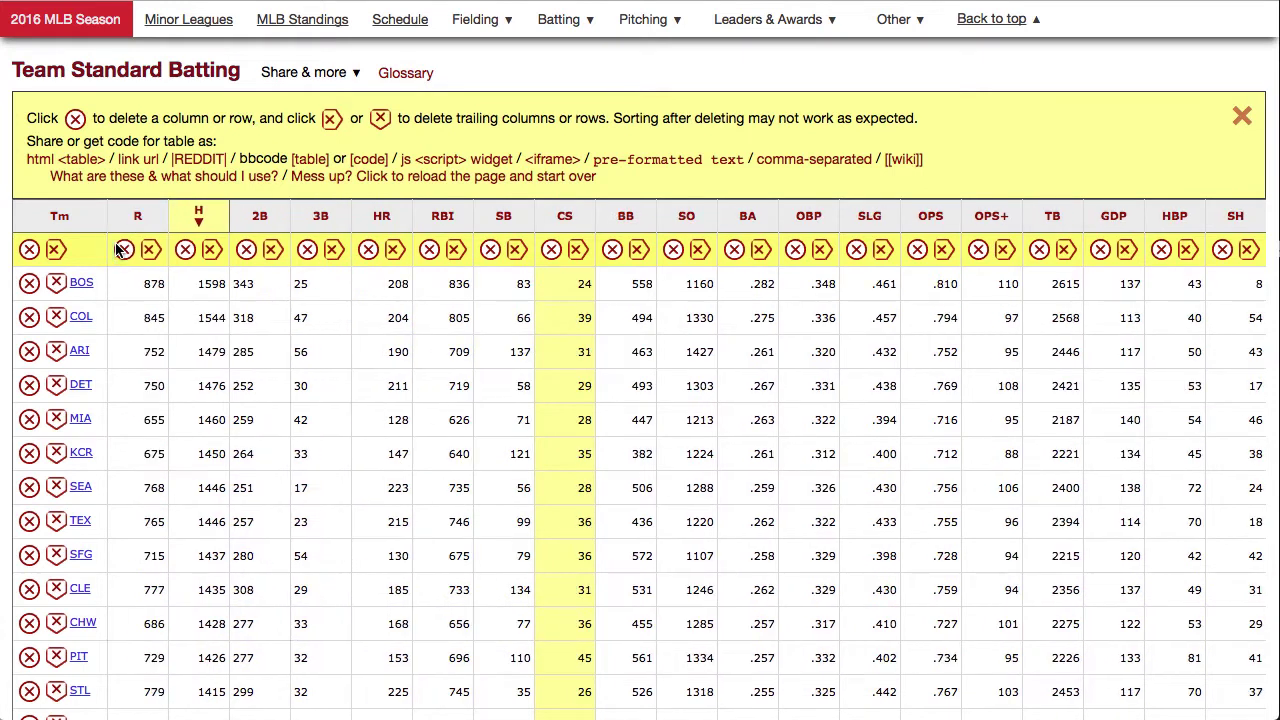
pyautogui.click(123, 249)
pyautogui.click(121, 249)
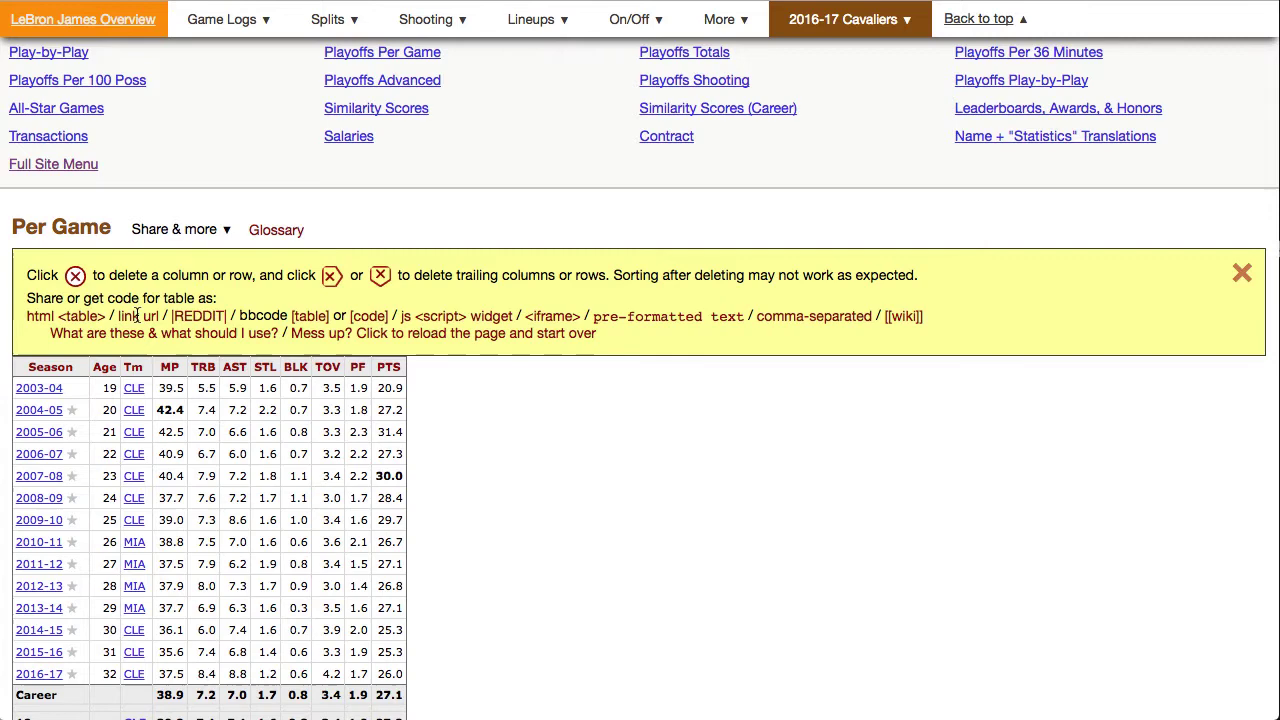
# Generate the HTML table code for LeBron James's trimmed Per Game table and copy it
pyautogui.click(66, 316)
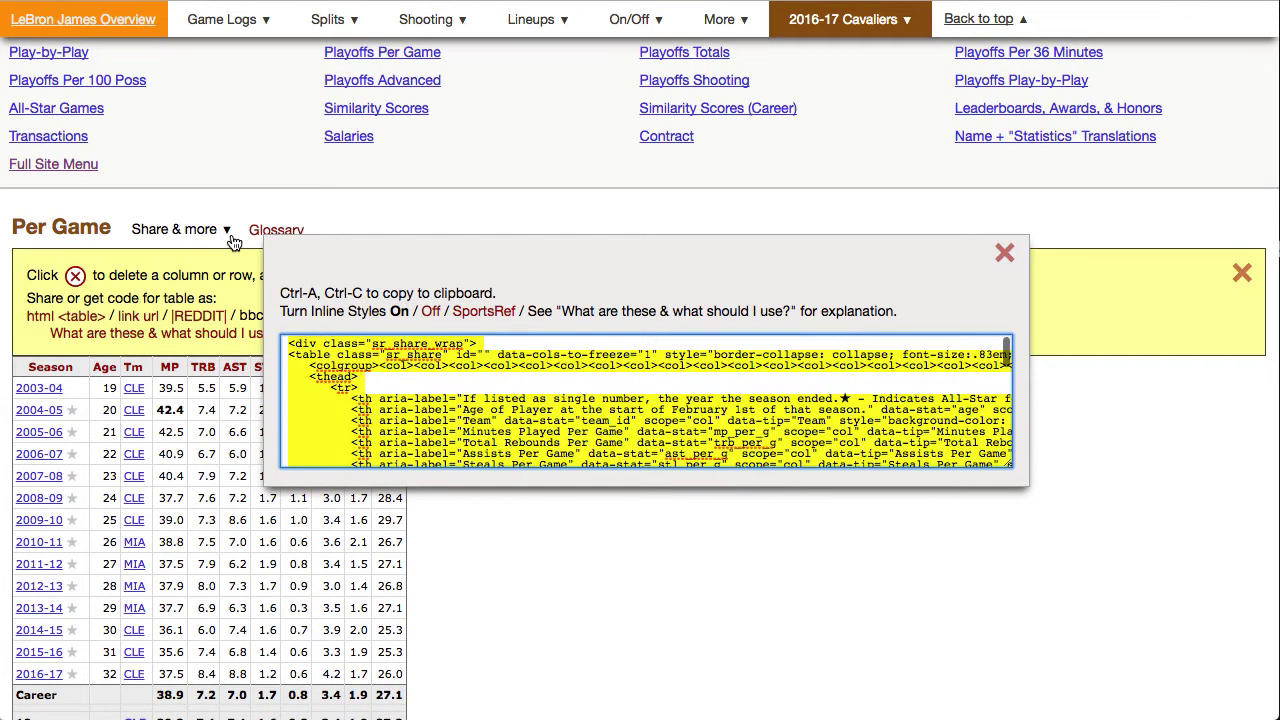
pyautogui.rightClick(464, 412)
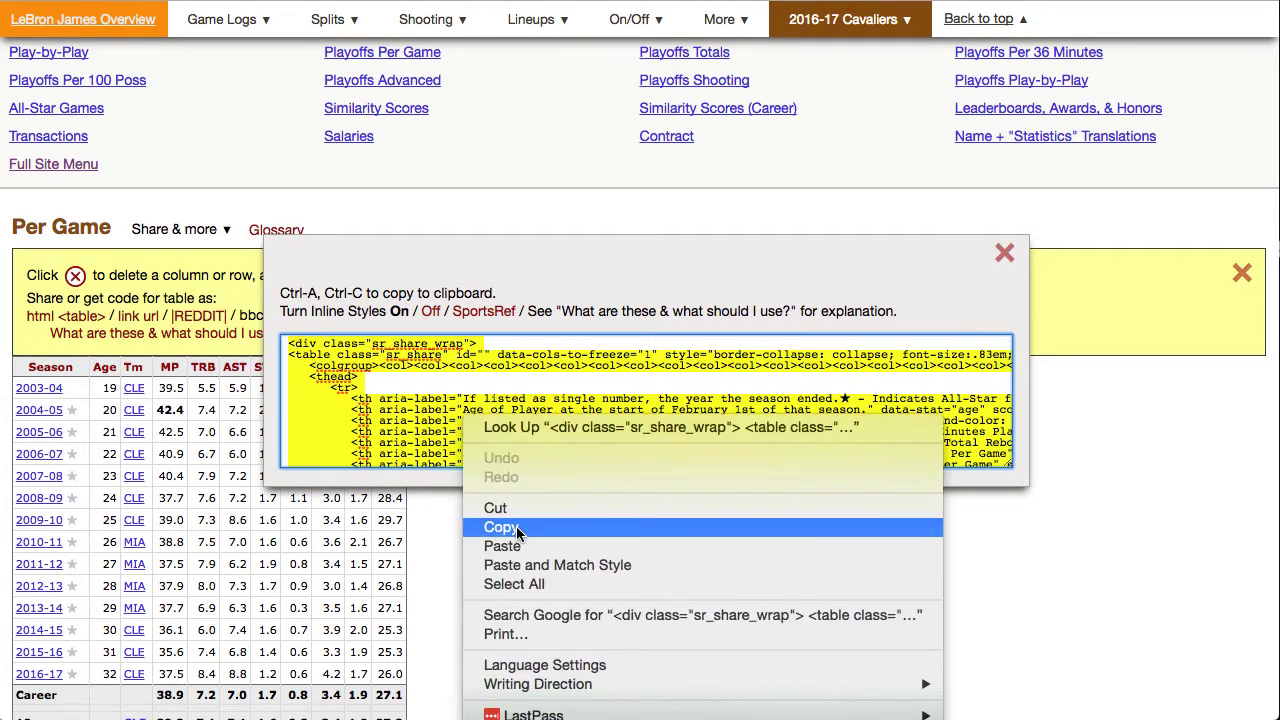
pyautogui.click(501, 527)
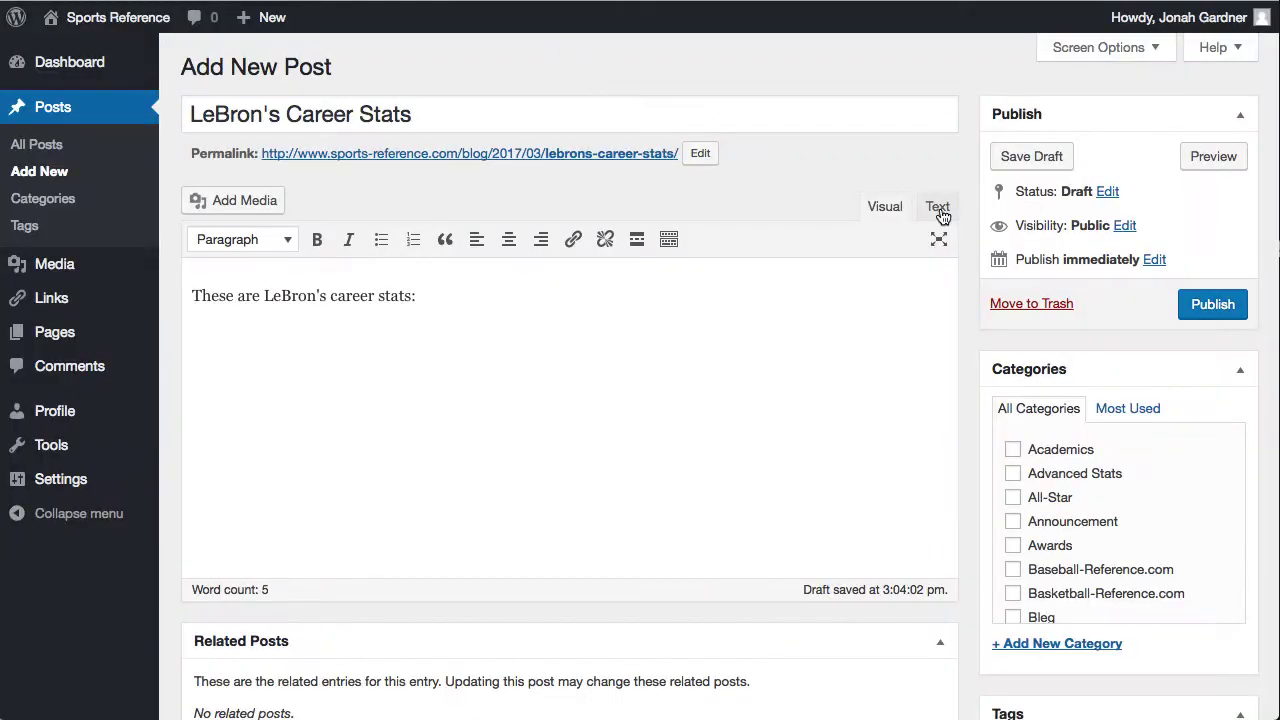
# Switch the WordPress post "LeBron's Career Stats" to text editing and paste the table code below the intro line
pyautogui.click(937, 206)
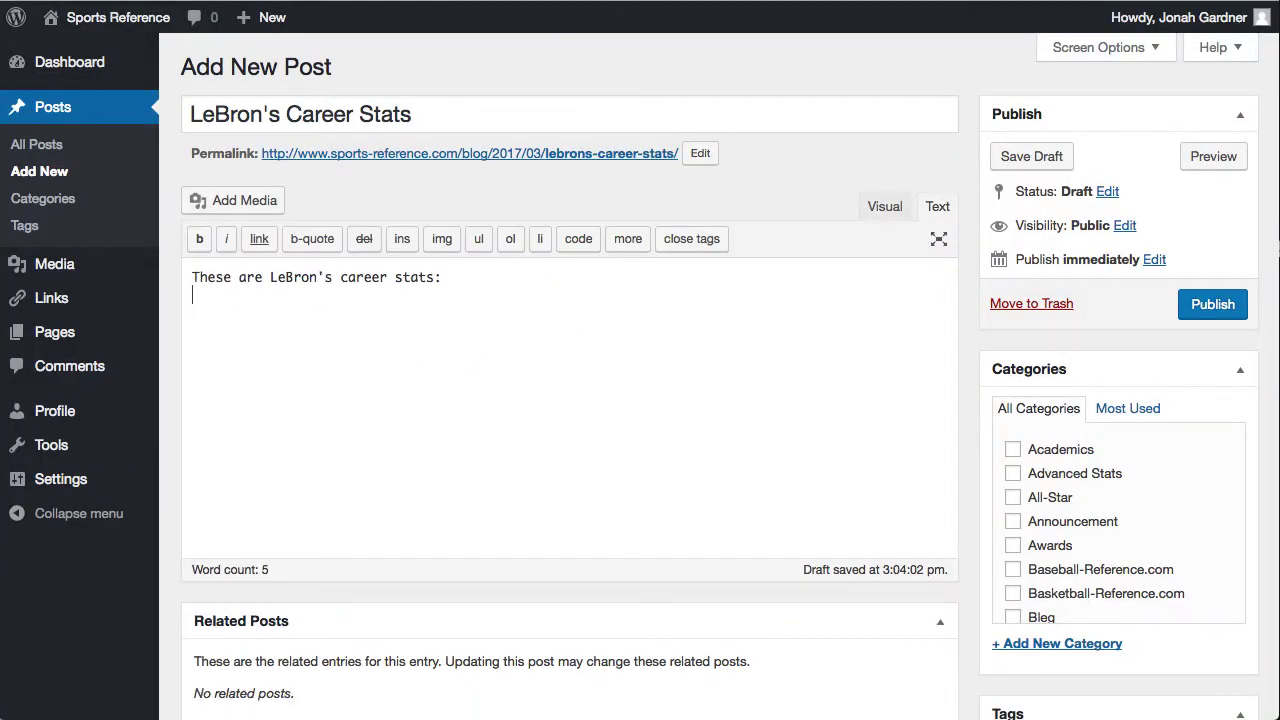
pyautogui.rightClick(414, 334)
pyautogui.click(462, 428)
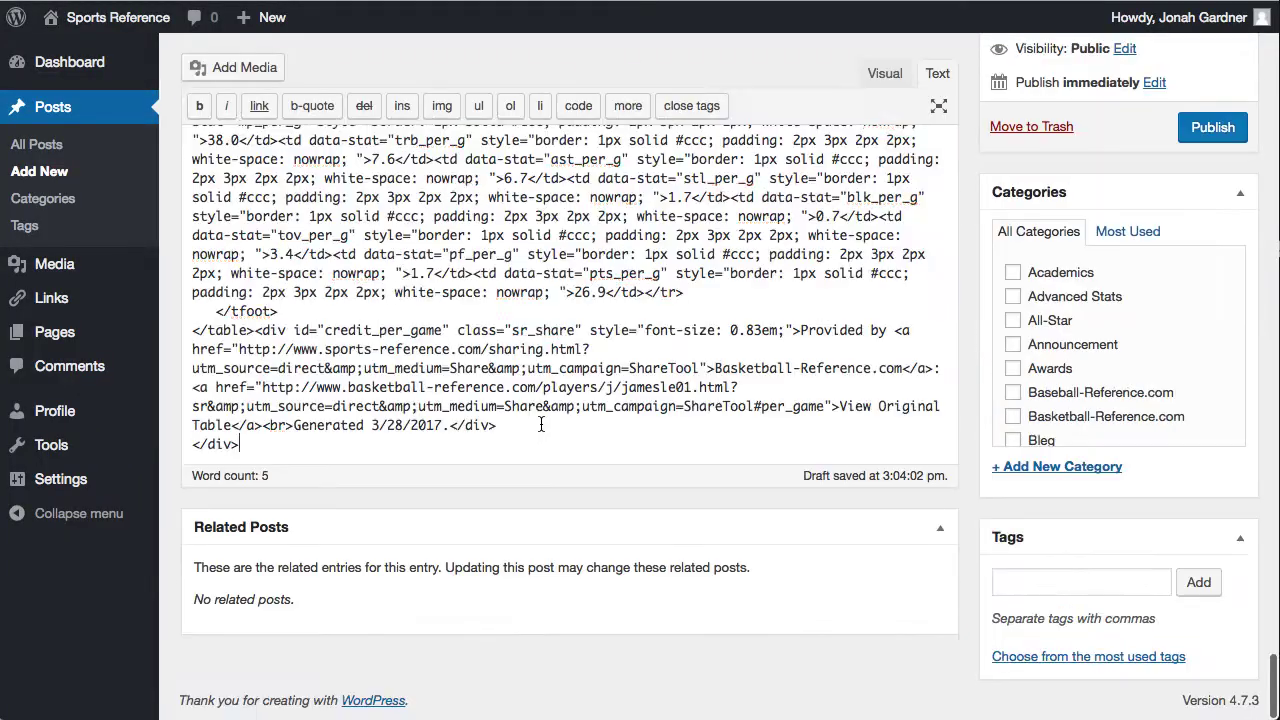
pyautogui.scroll(3, 1084, 116)
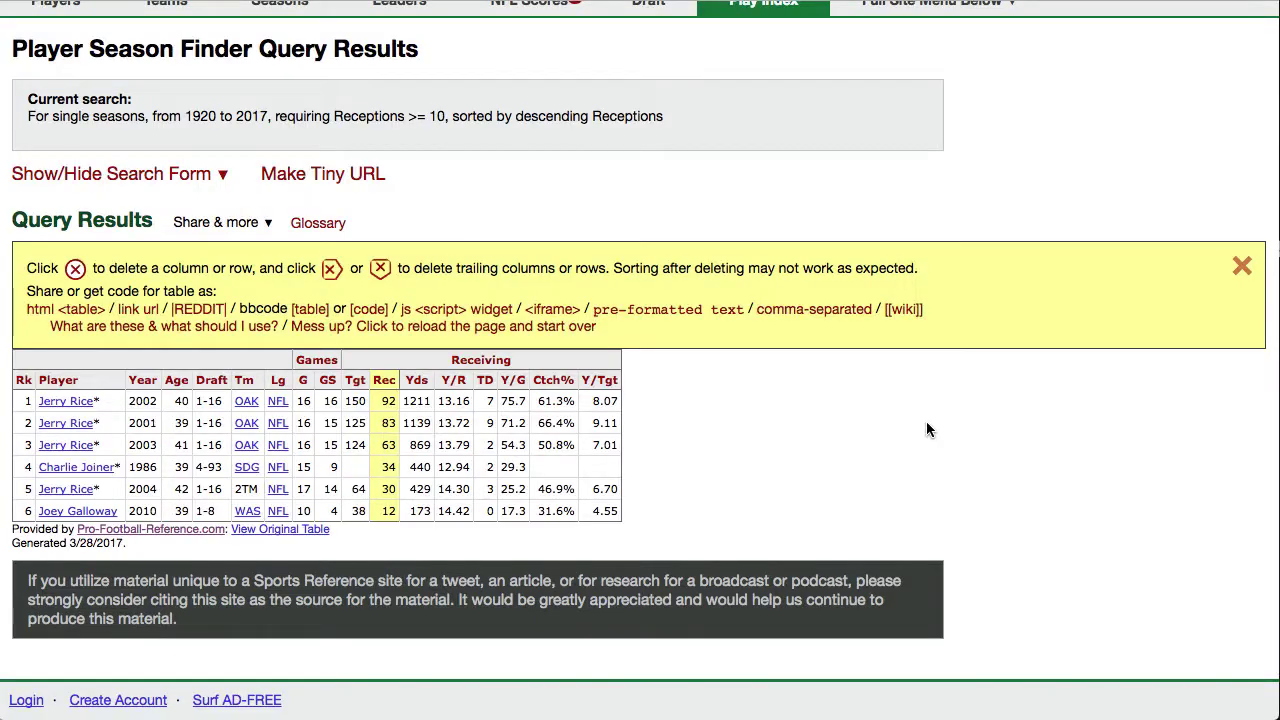
# Generate the Reddit code for the Player Season Finder query results and select all of it for copying
pyautogui.click(205, 313)
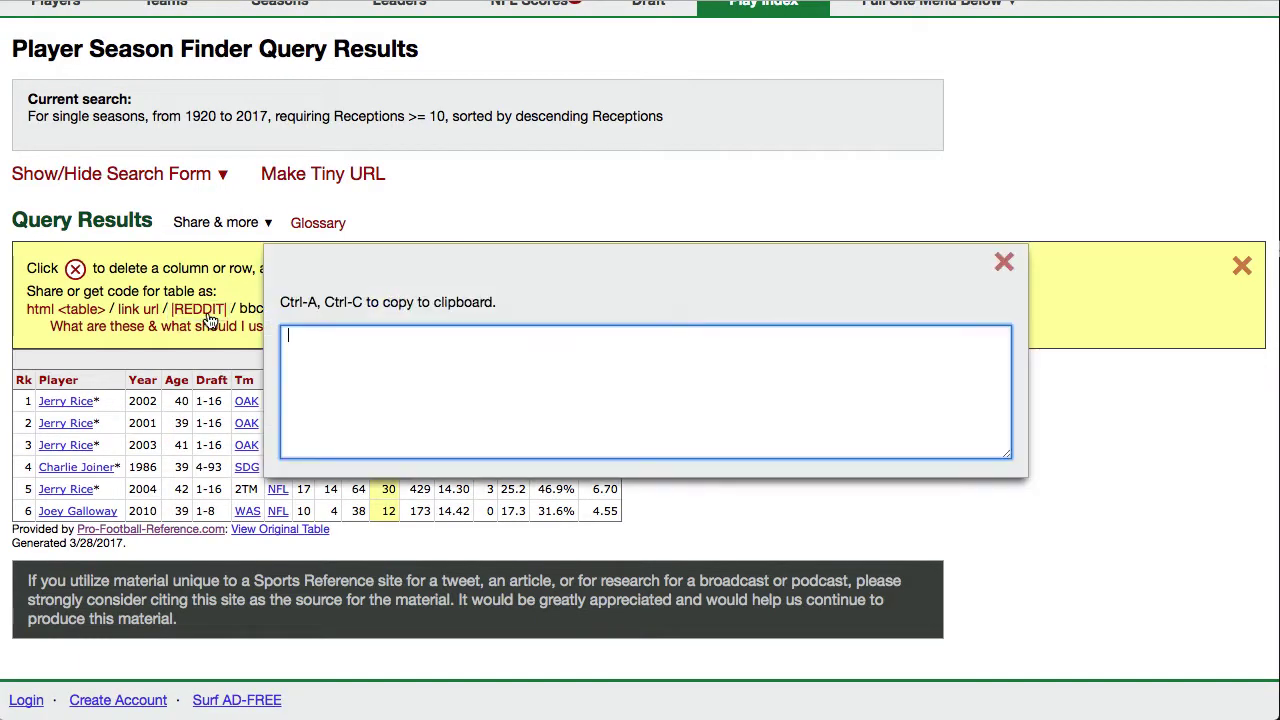
pyautogui.hotkey('ctrl', 'a')
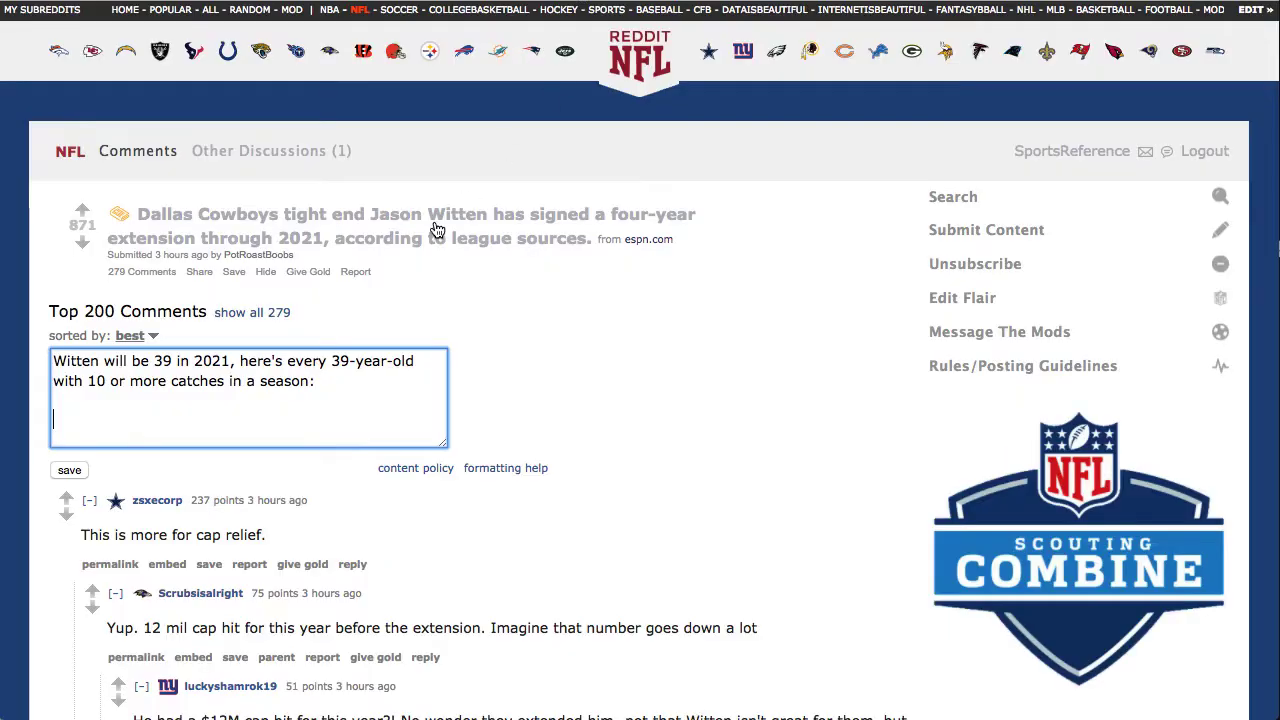
# Paste the table code below the intro sentence in the Reddit NFL comment and post the comment
pyautogui.hotkey('ctrl', 'v')
pyautogui.click(69, 471)
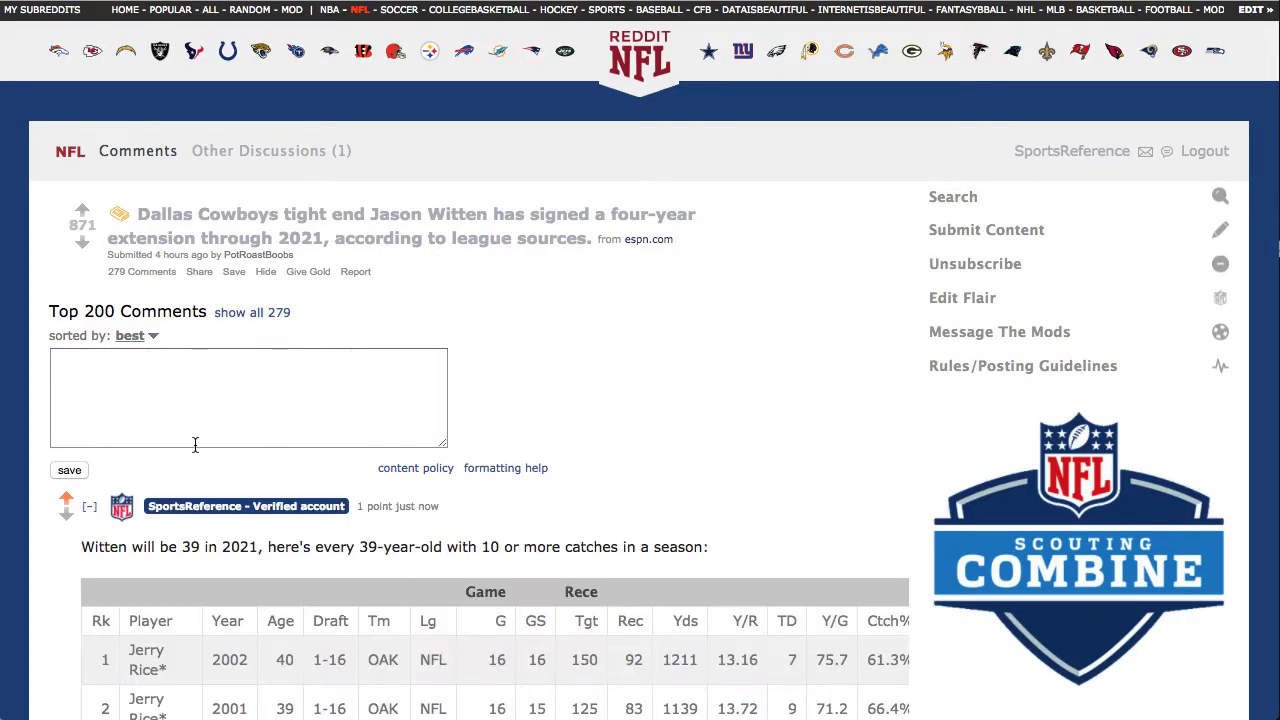
pyautogui.scroll(-5, 194, 443)
pyautogui.scroll(1, 234, 450)
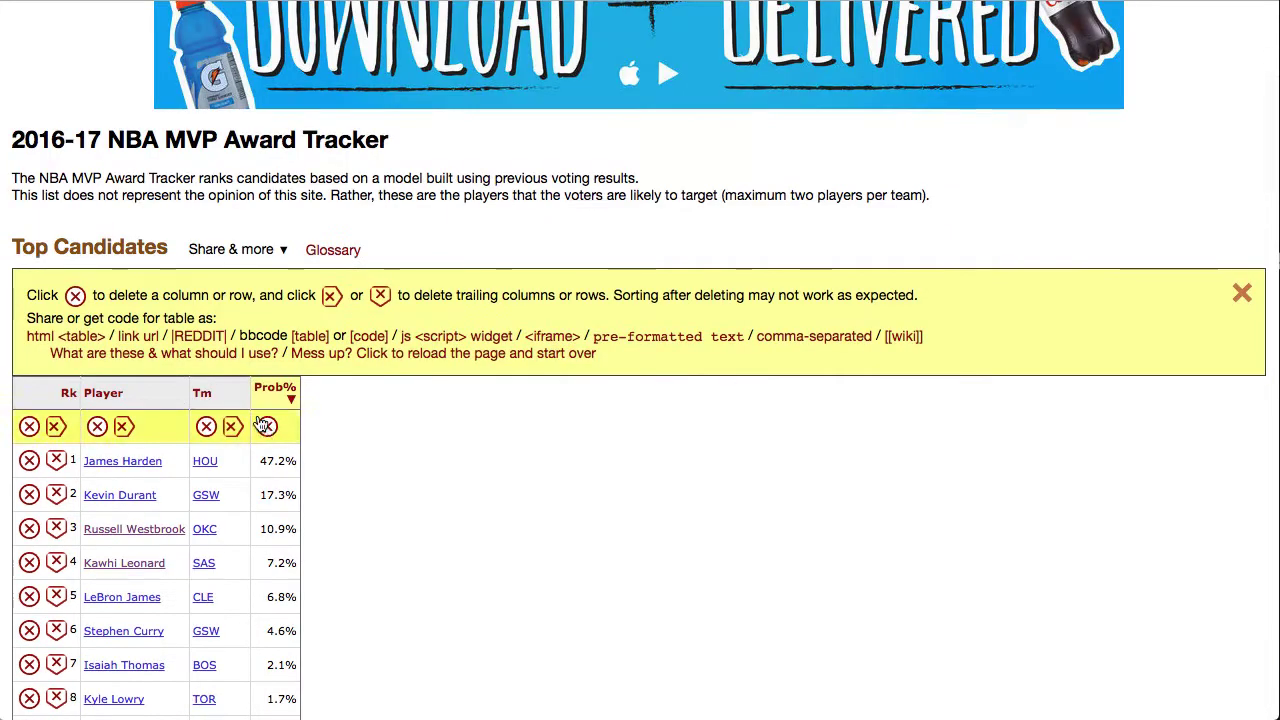
# Generate the script widget code for the NBA MVP Award Tracker's Top Candidates table and select the code
pyautogui.click(455, 341)
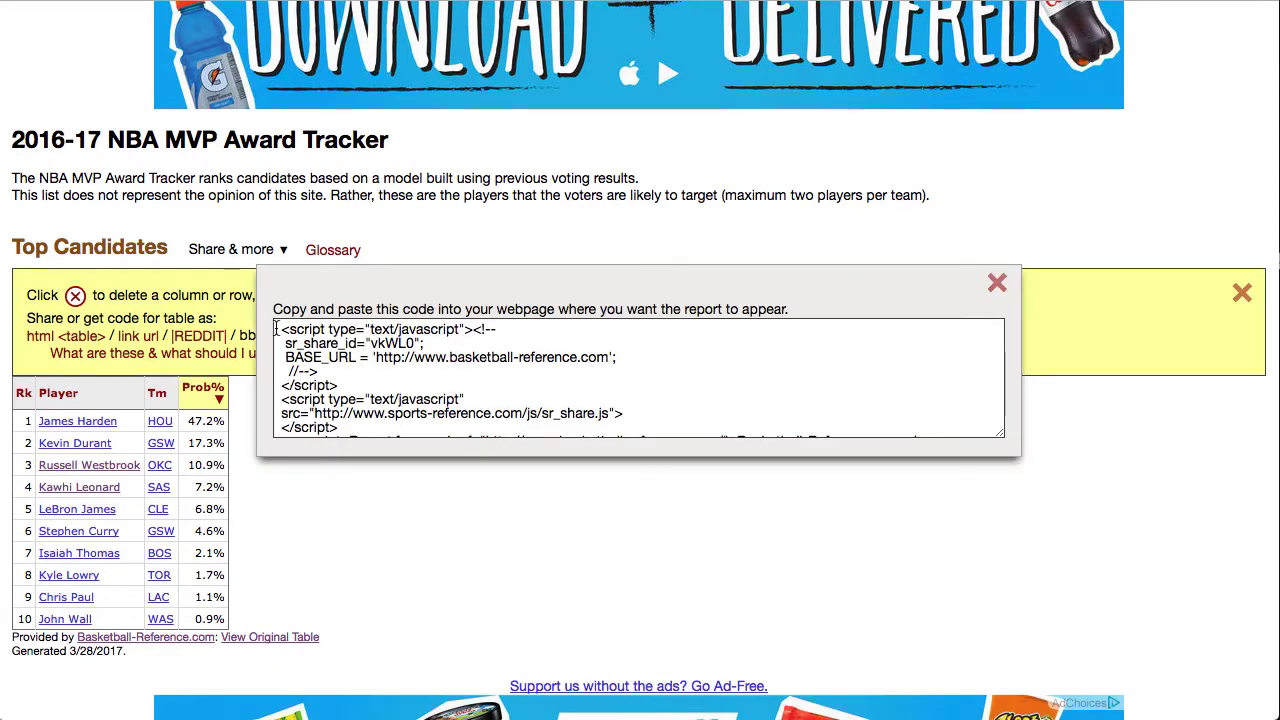
pyautogui.moveTo(277, 328); pyautogui.dragTo(396, 543)
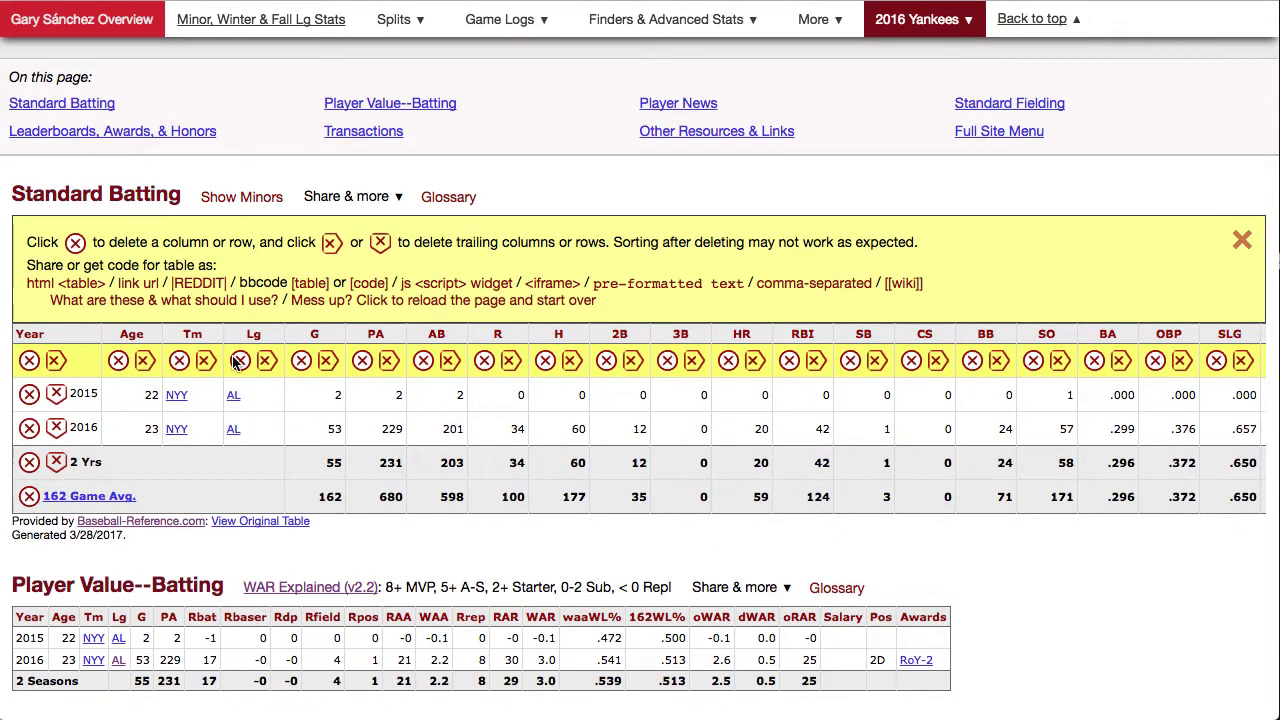
# Delete the Lg, G and PA columns from the player's Standard Batting table
pyautogui.click(240, 360)
pyautogui.click(240, 360)
pyautogui.click(240, 360)
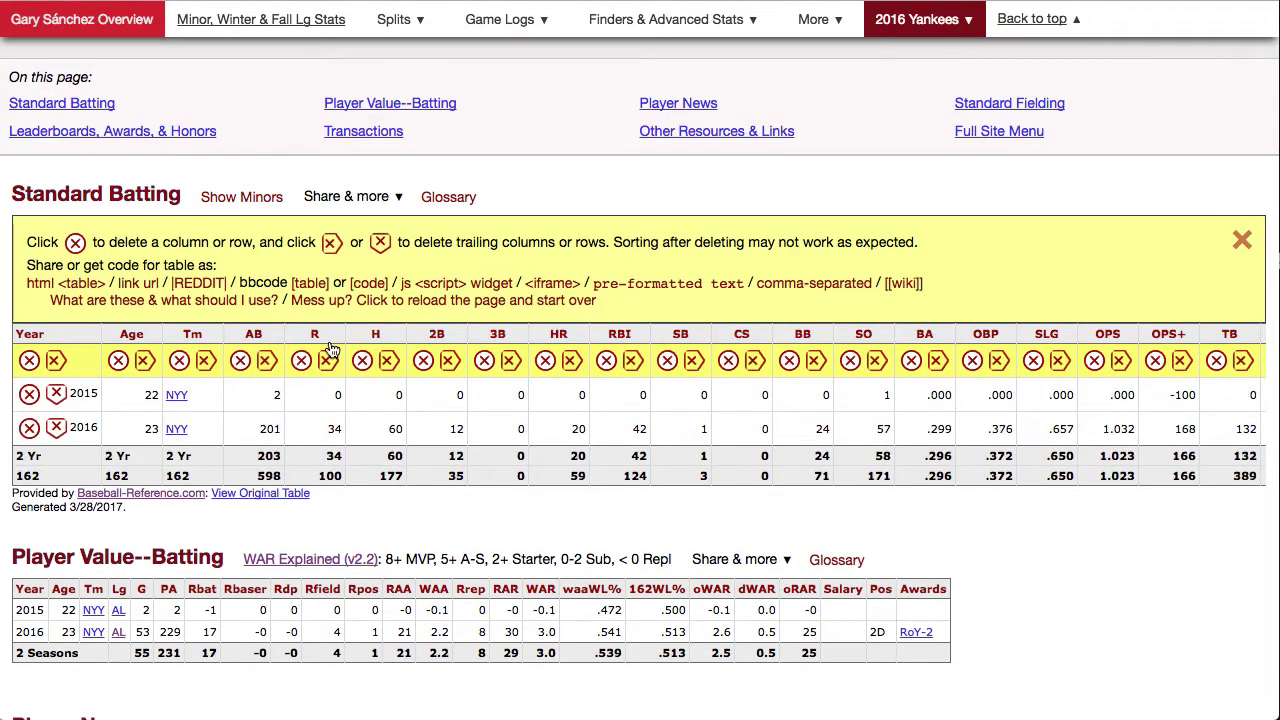
# Delete all columns after HR from the Standard Batting table, generate its HTML table code and select all of the code
pyautogui.click(571, 360)
pyautogui.click(74, 288)
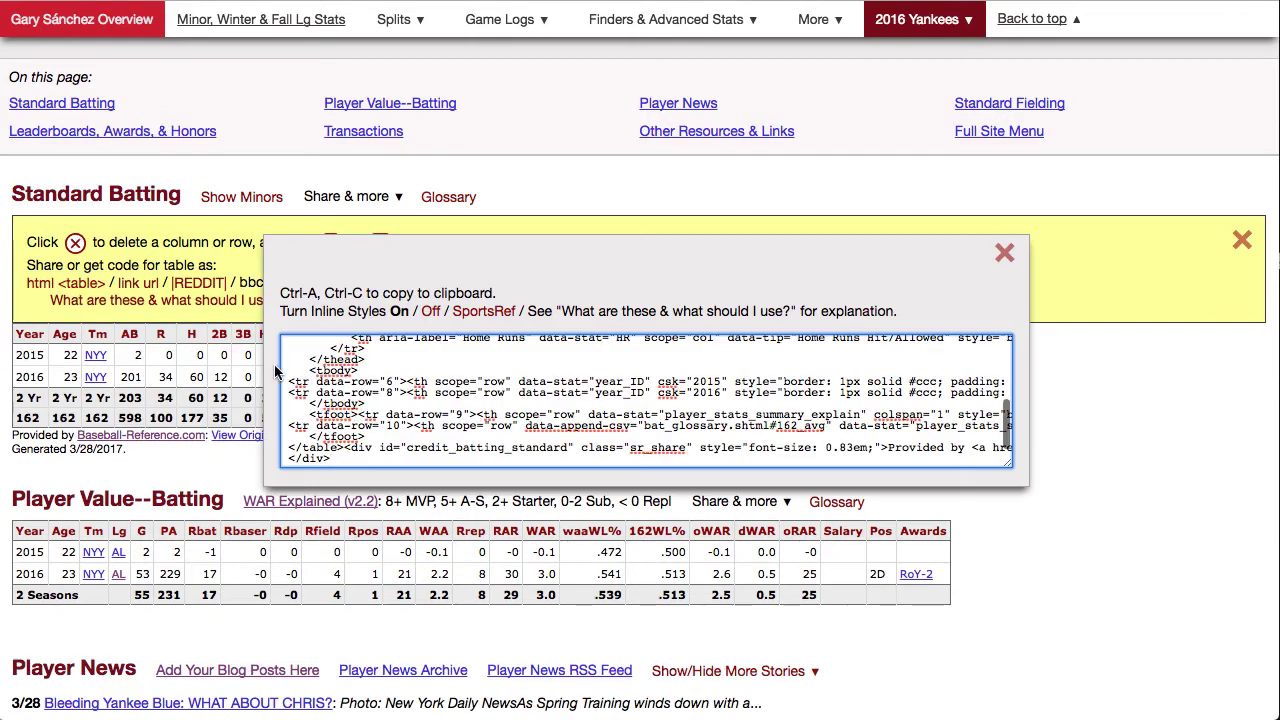
pyautogui.hotkey('ctrl', 'a')
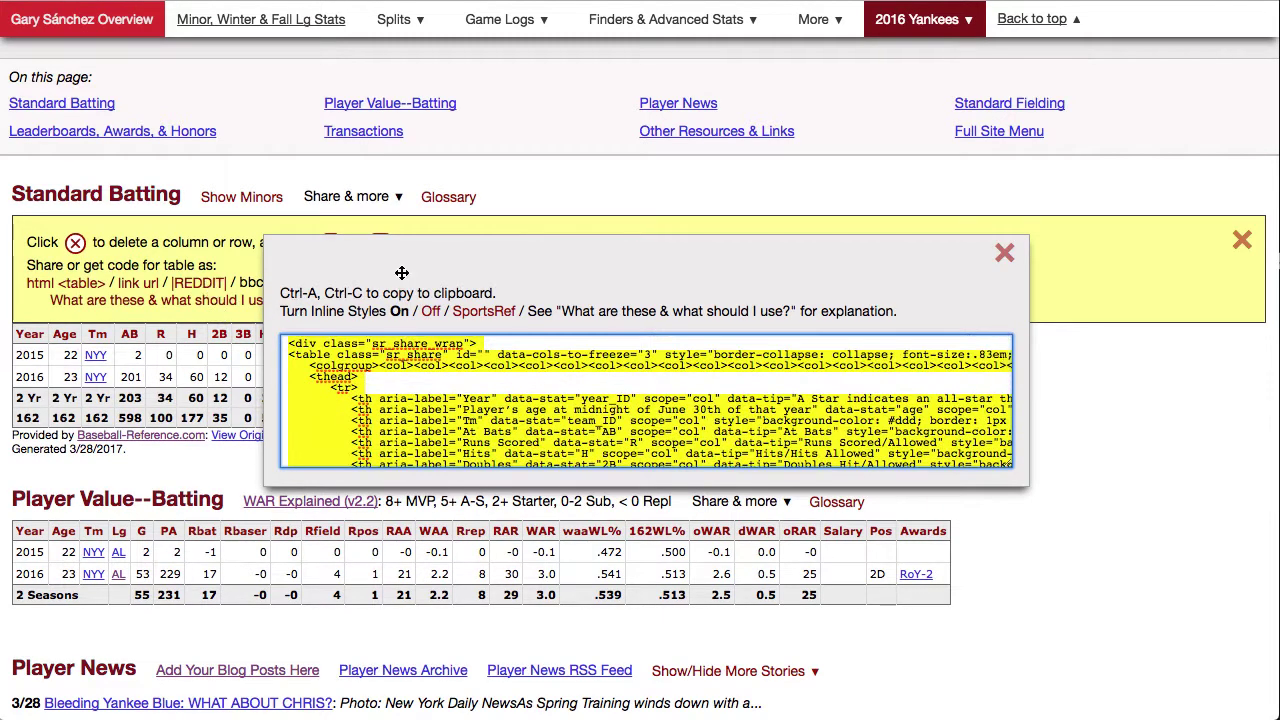
# Switch to WordPress, paste the table's HTML code into the body of the Gary Sanchez post and preview the post
pyautogui.click(440, 274)
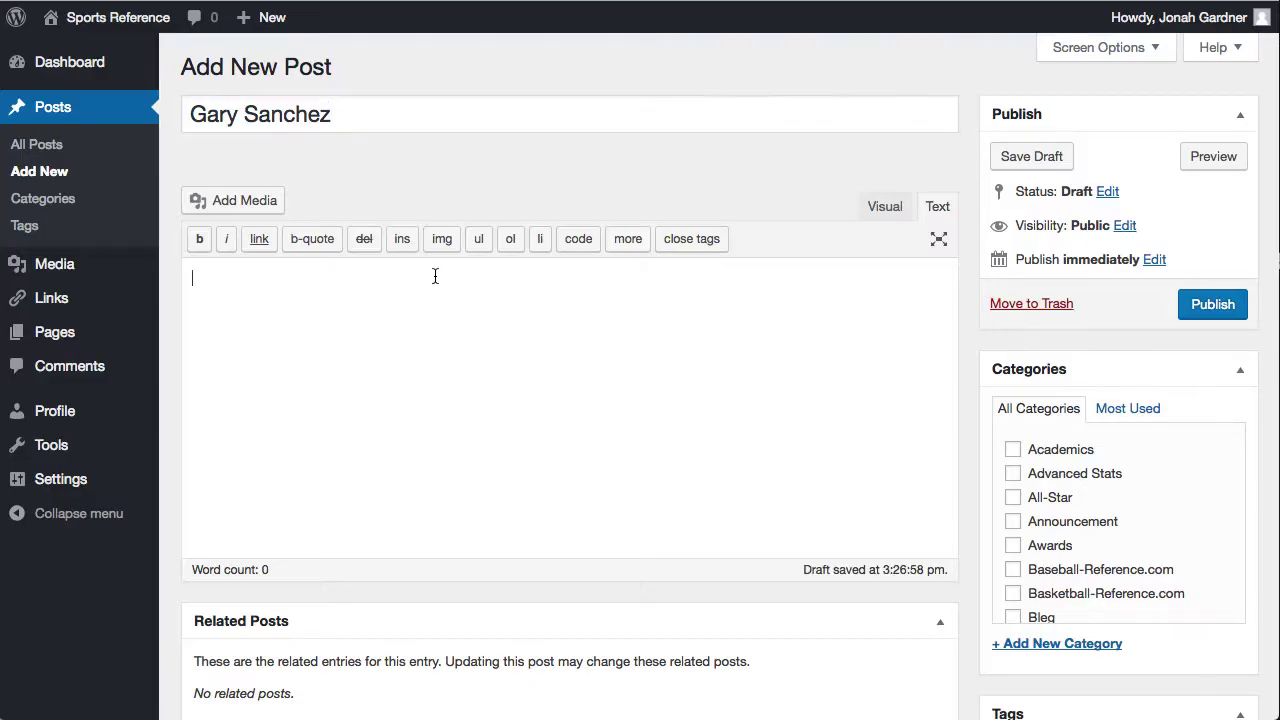
pyautogui.hotkey('ctrl', 'v')
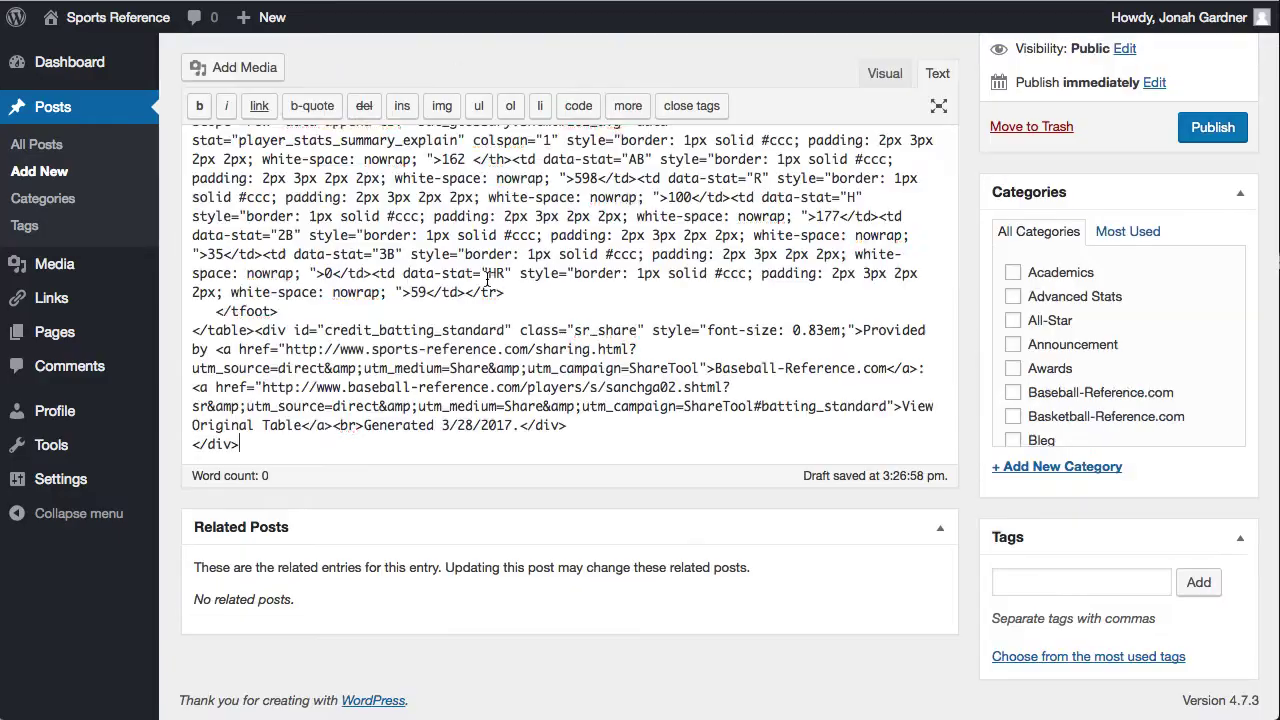
pyautogui.scroll(2, 1054, 134)
pyautogui.click(1210, 119)
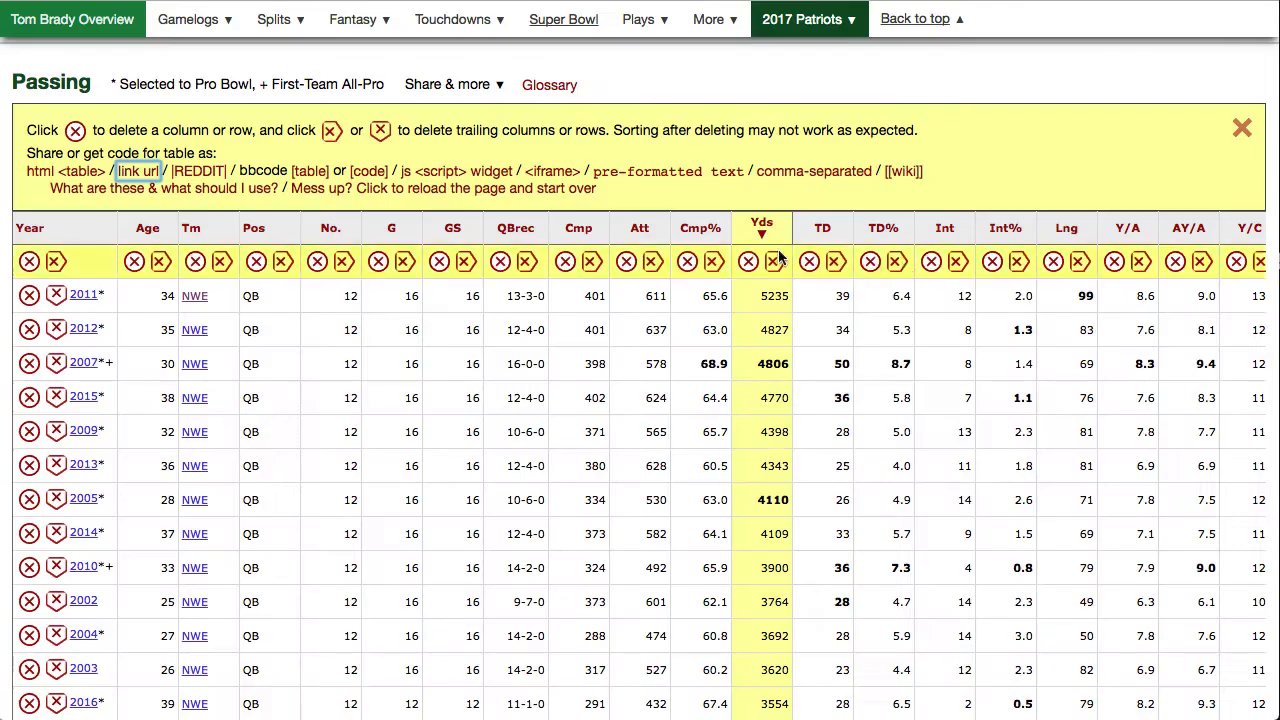
# Create a shareable link for Tom Brady's sorted Passing table, saving the report with the note "Most passing yards to least"
pyautogui.click(150, 174)
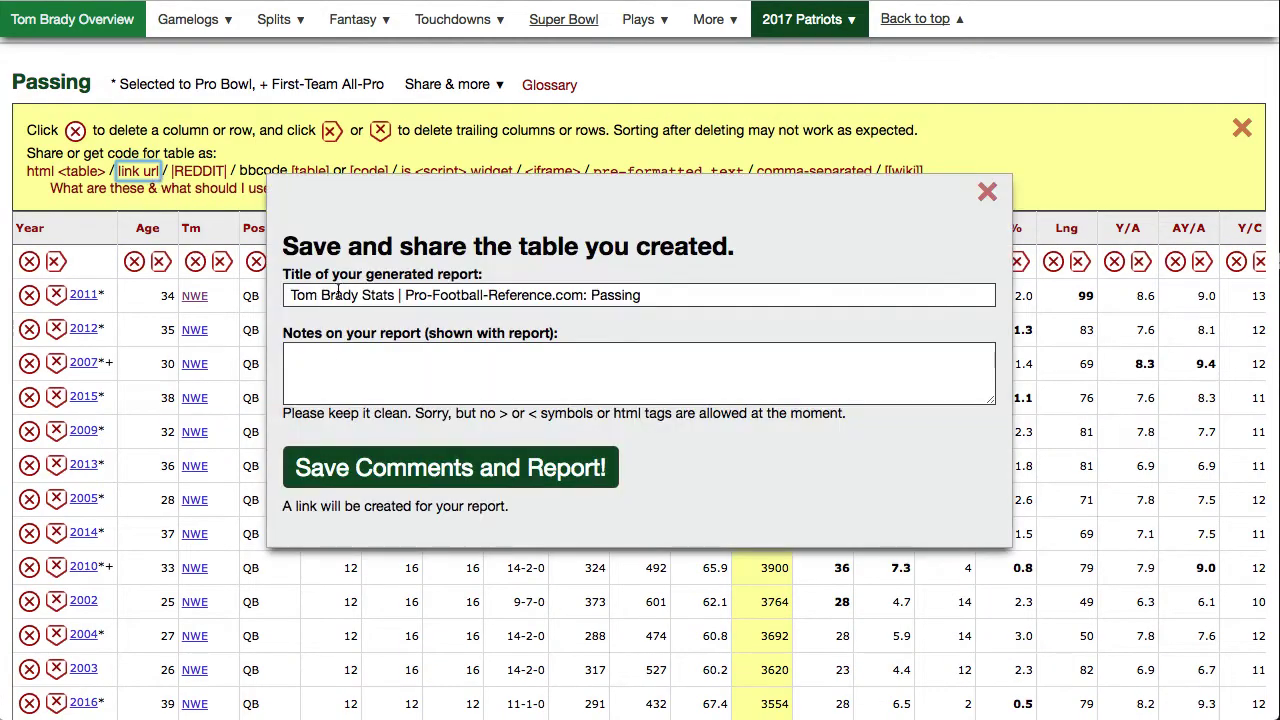
pyautogui.click(340, 360)
pyautogui.write('Most passing yards to least')
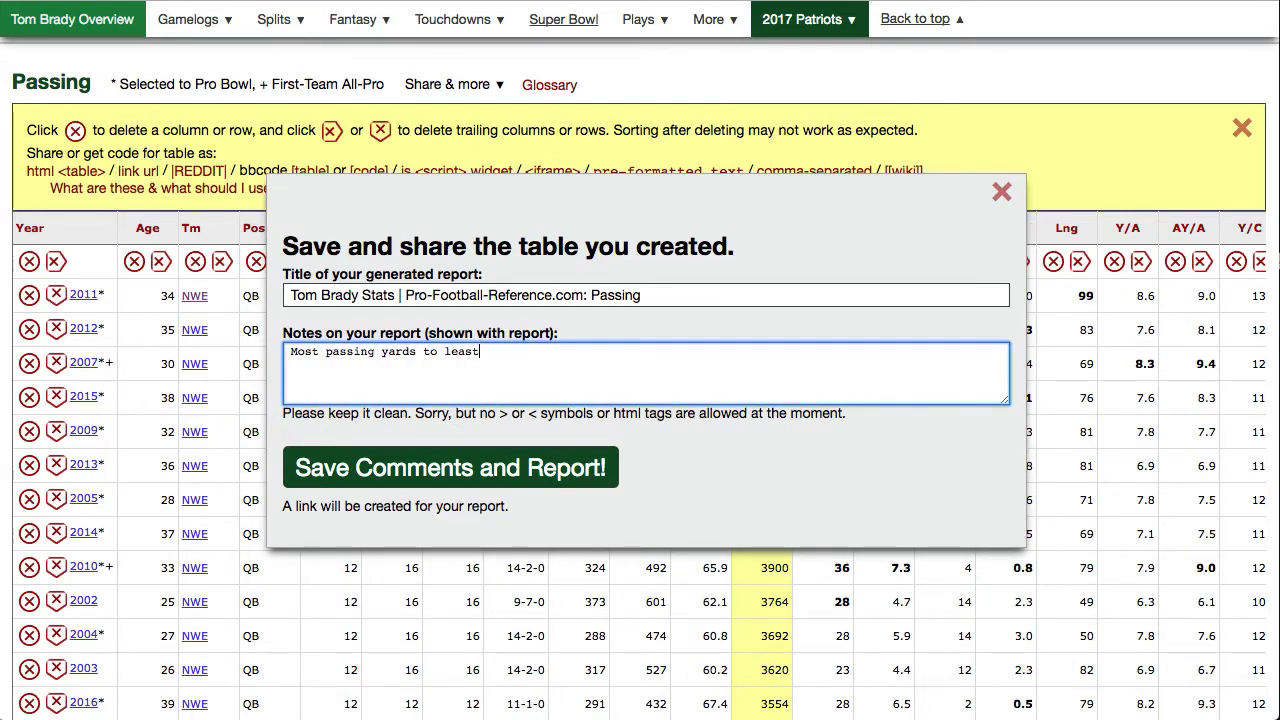
pyautogui.click(452, 468)
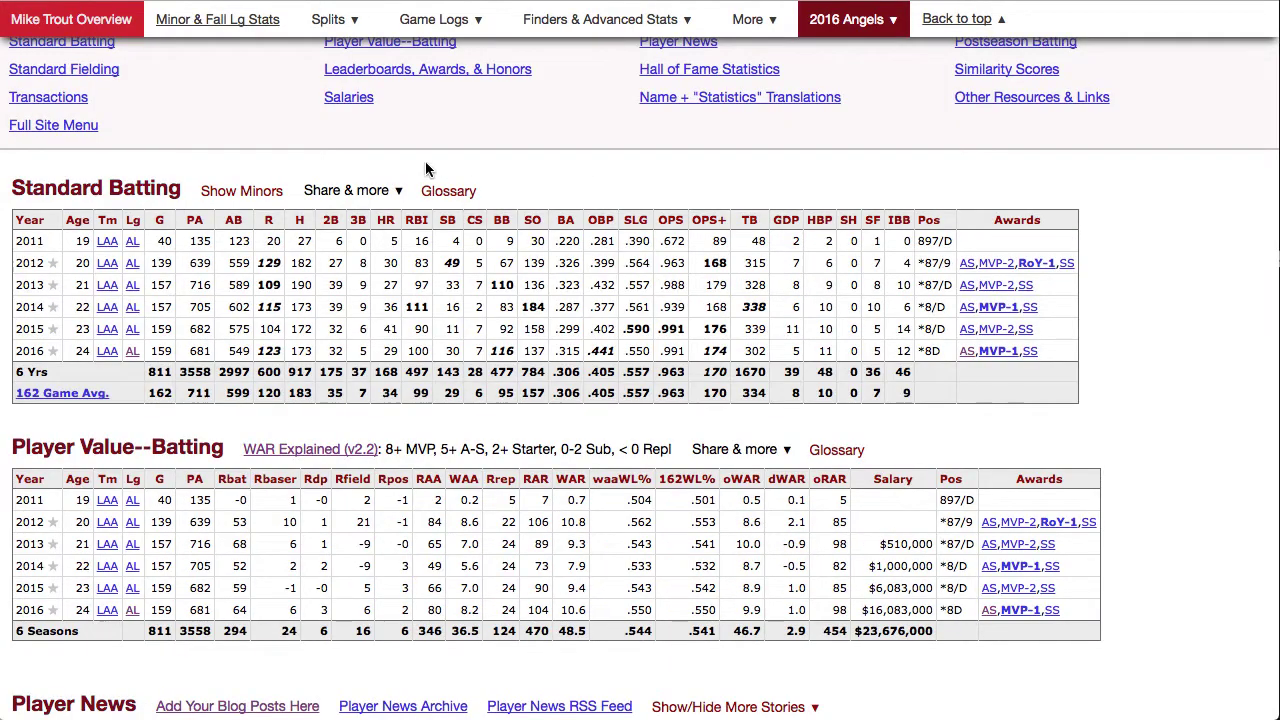
# Get the embed widget code for Mike Trout's full Standard Batting table and copy it
pyautogui.click(376, 193)
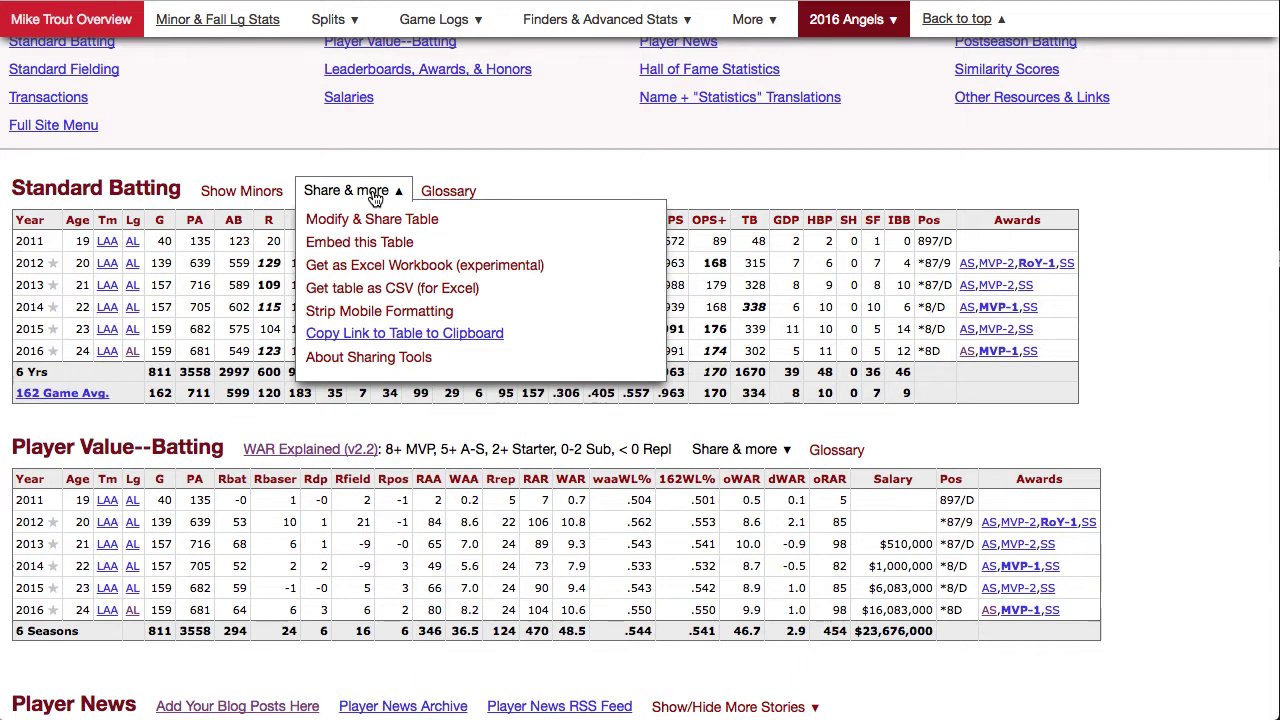
pyautogui.click(365, 245)
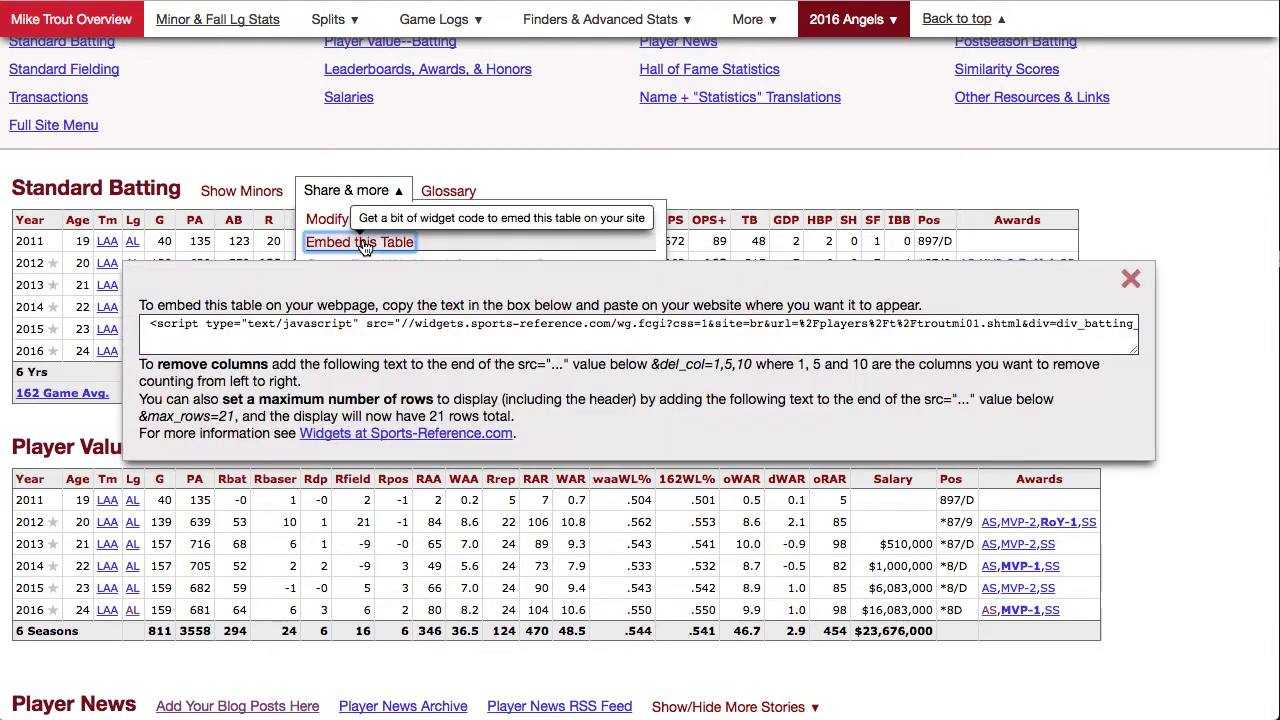
pyautogui.tripleClick(185, 328)
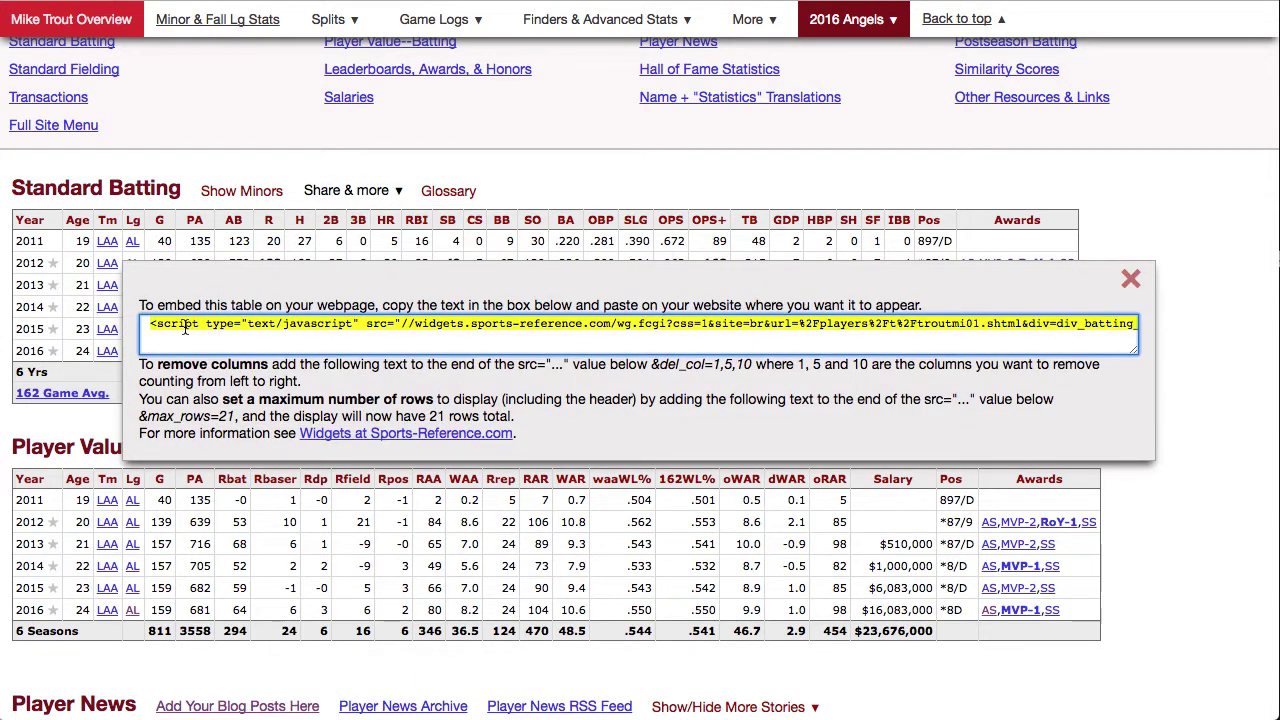
pyautogui.rightClick(185, 328)
pyautogui.click(217, 431)
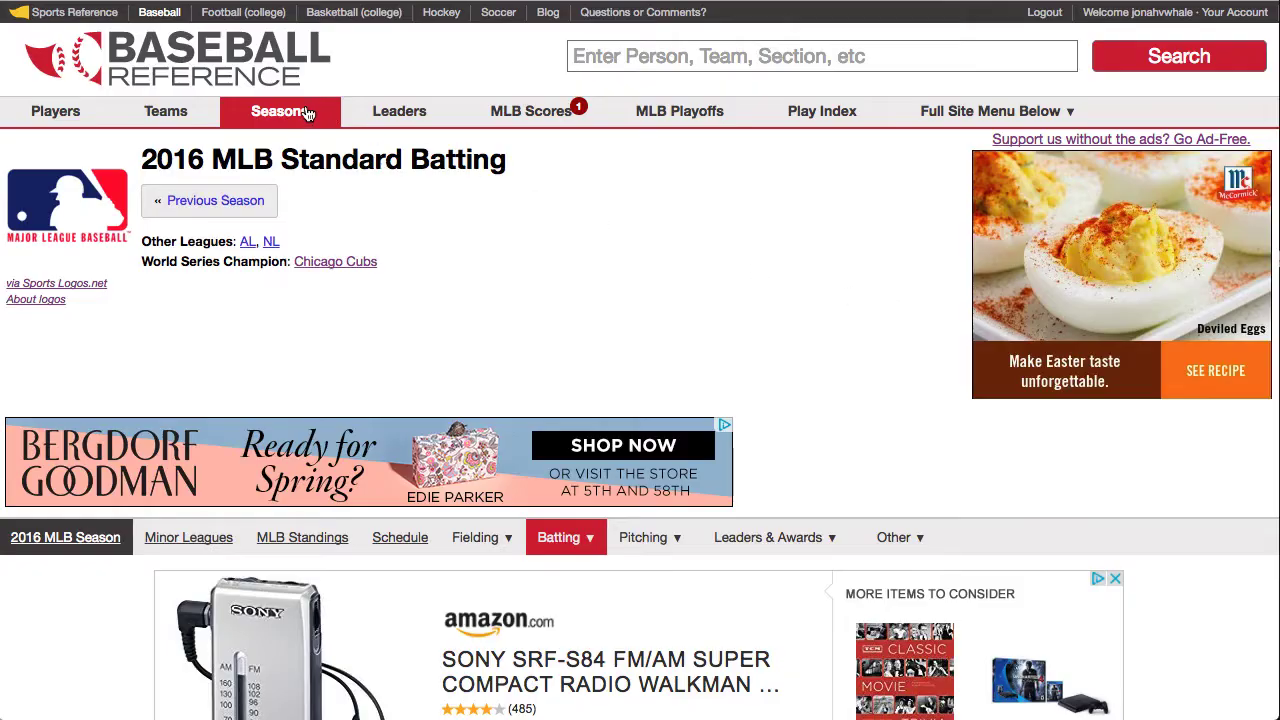
# Open the MLB season averages page for batting and go to the League Year-By-Year Batting--Totals table
pyautogui.moveTo(306, 116)
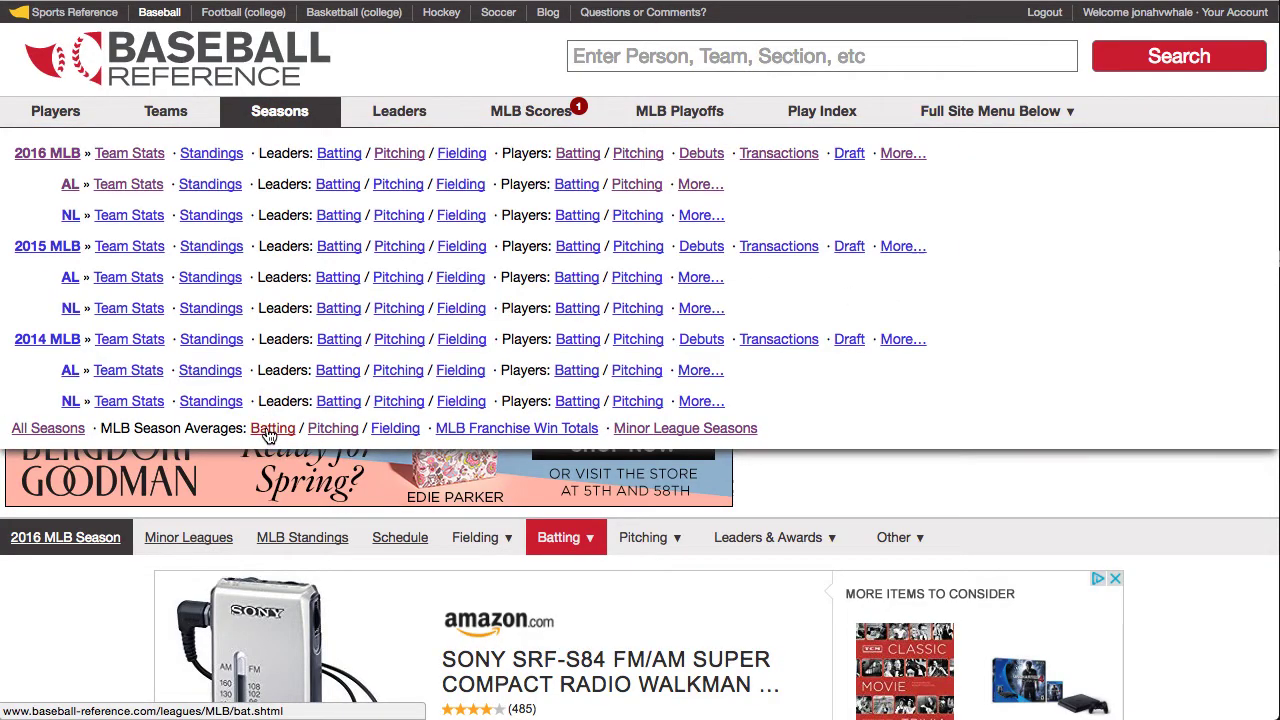
pyautogui.scroll(-10, 1121, 349)
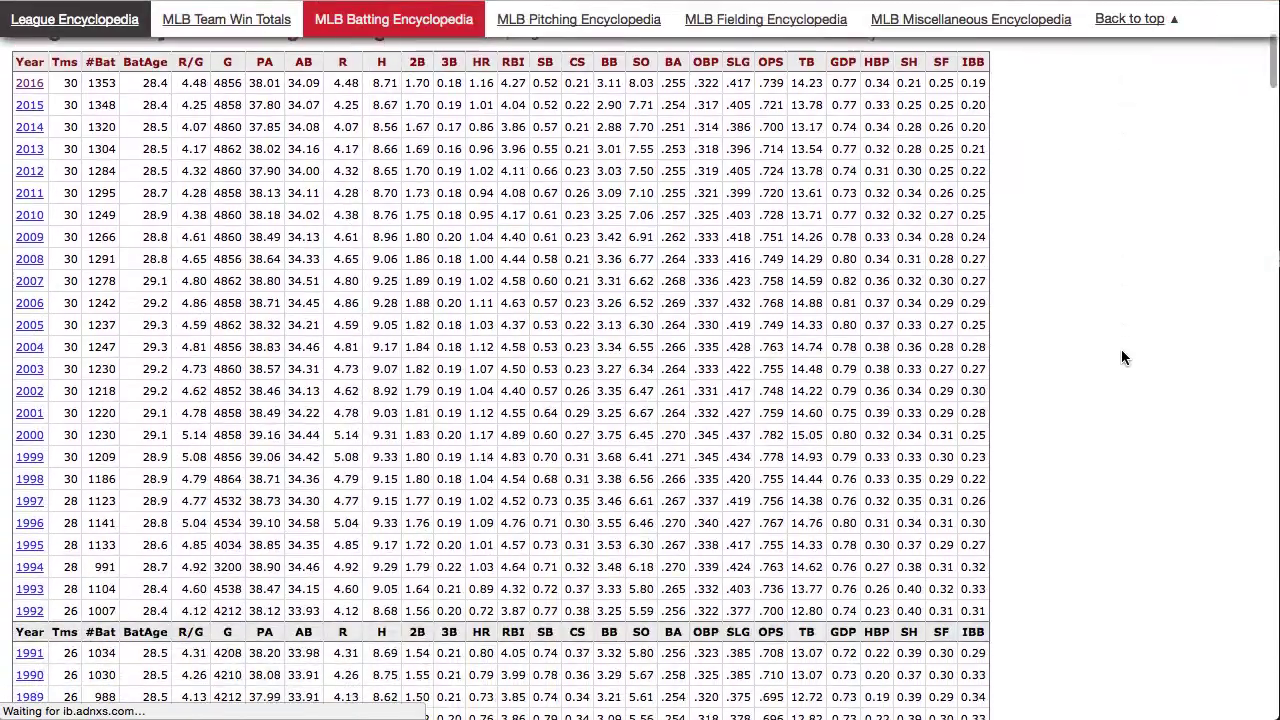
pyautogui.scroll(-20, 1122, 351)
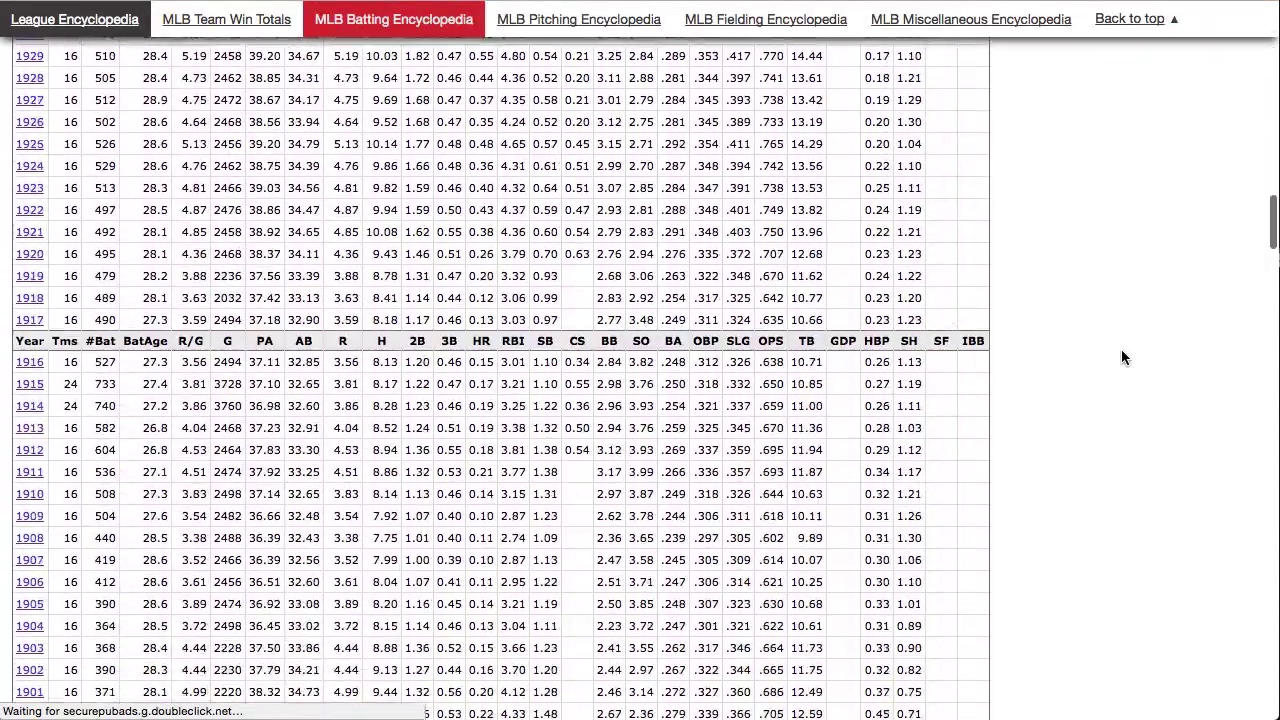
pyautogui.scroll(-15, 1122, 357)
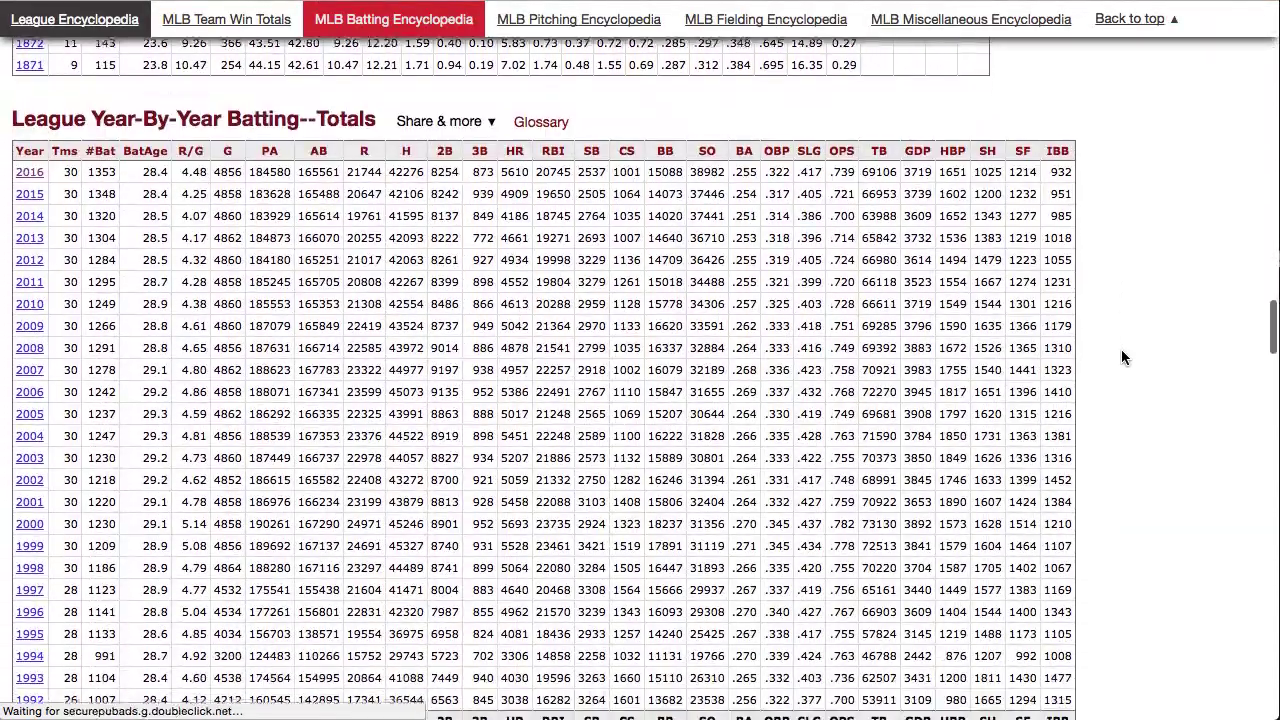
pyautogui.scroll(-1, 1122, 357)
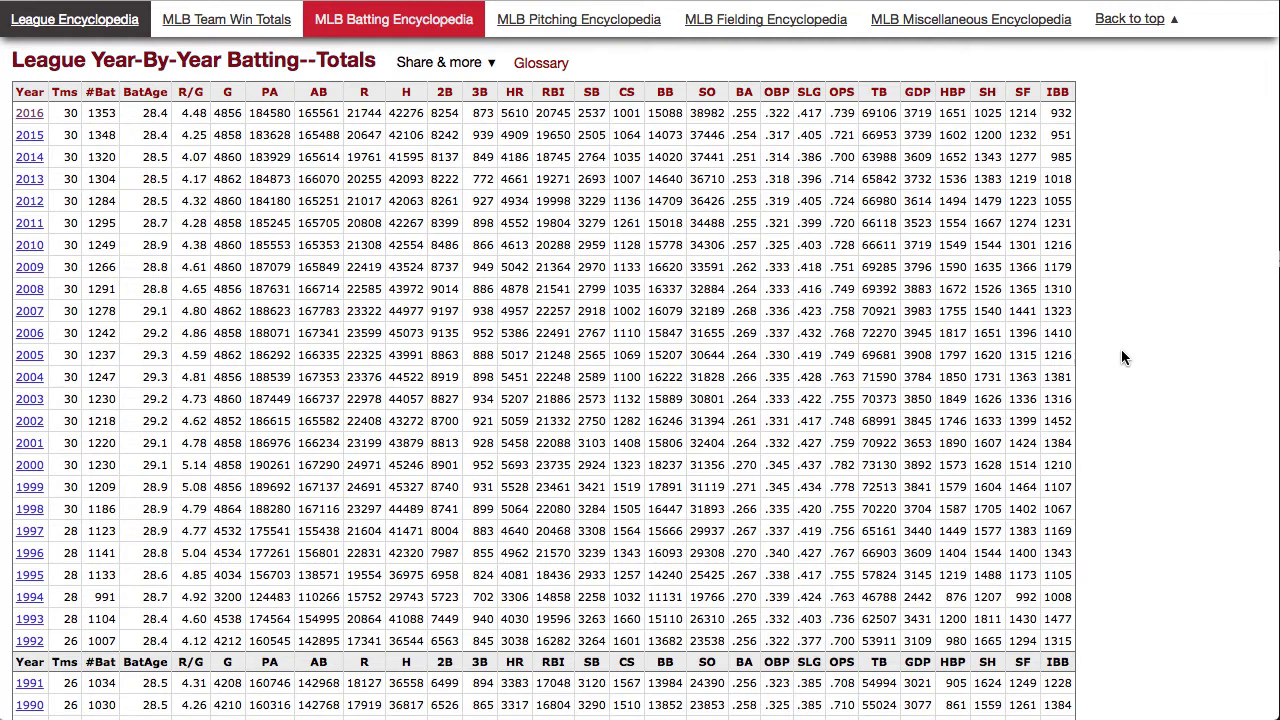
# Export the League Year-By-Year Batting--Totals table as an Excel workbook, open sportsref_download.xls and look through its columns
pyautogui.moveTo(445, 70)
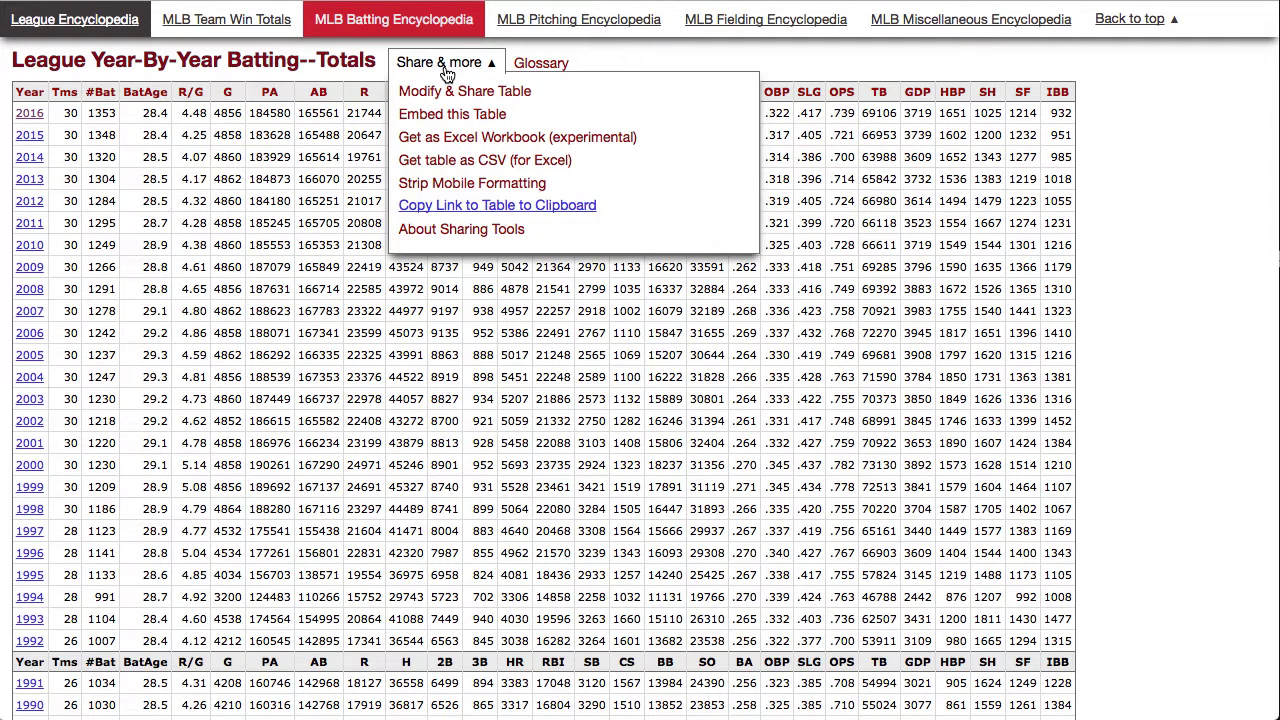
pyautogui.click(459, 140)
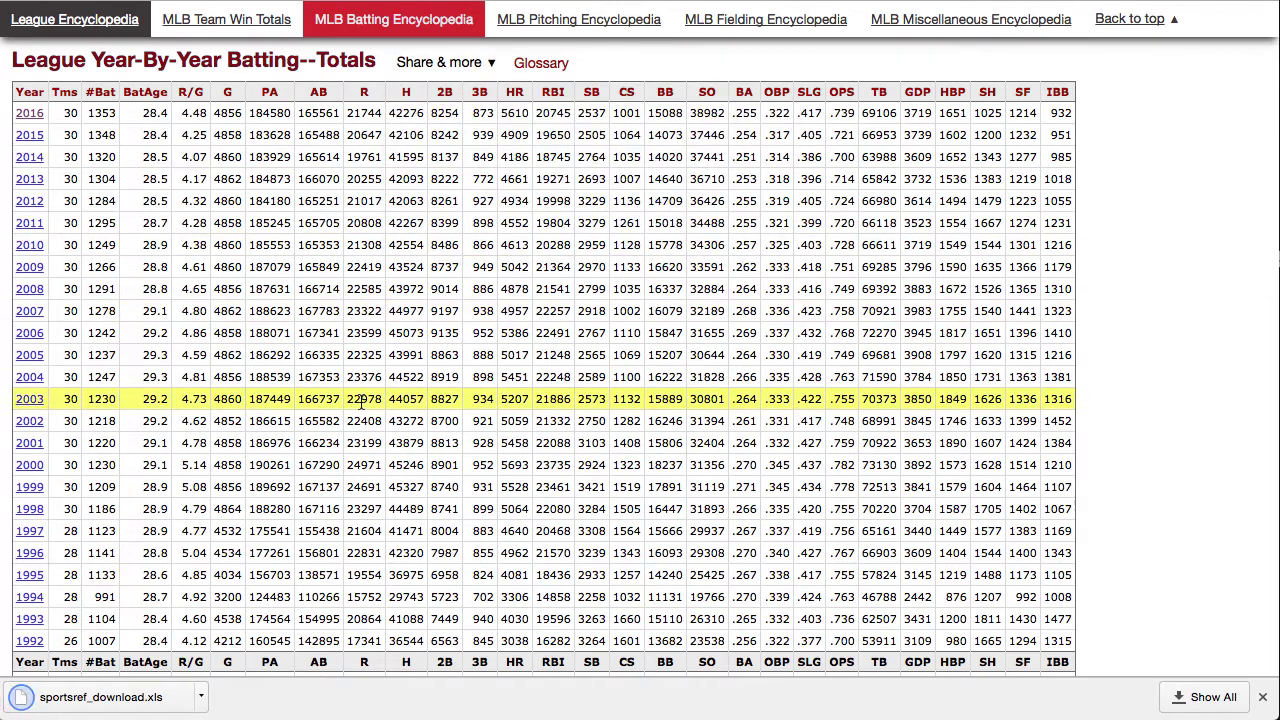
pyautogui.click(200, 697)
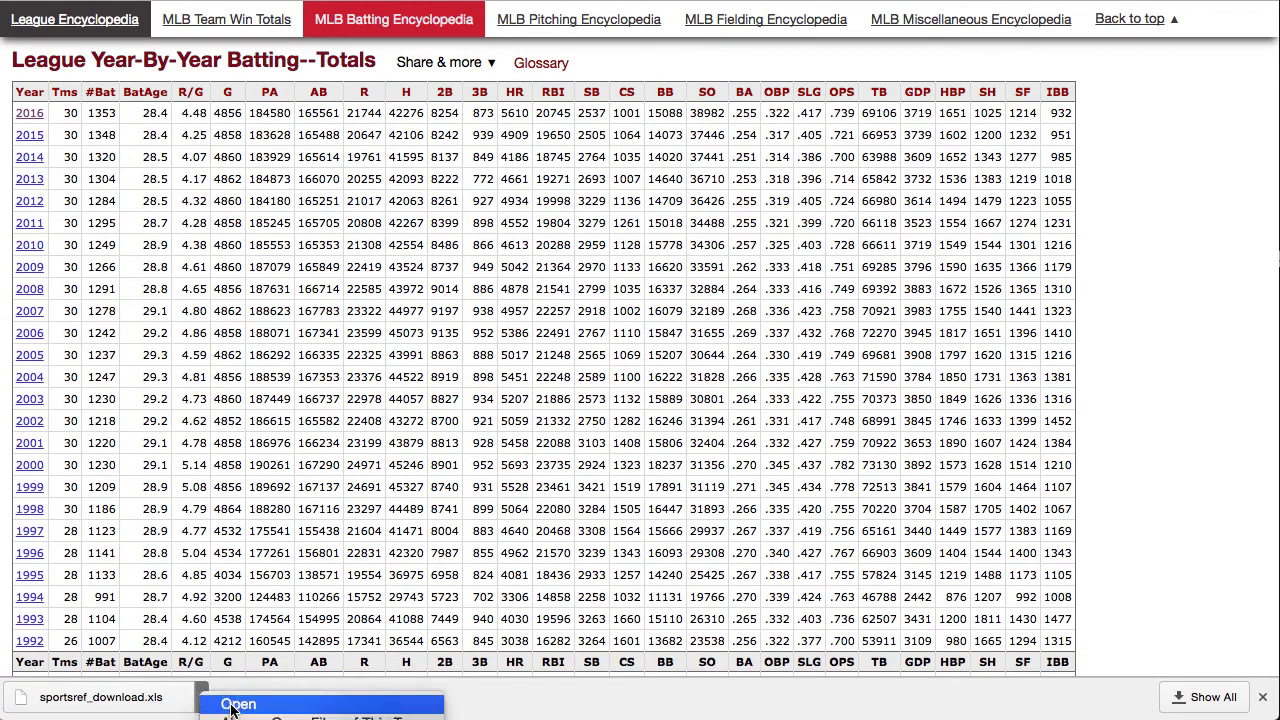
pyautogui.click(233, 706)
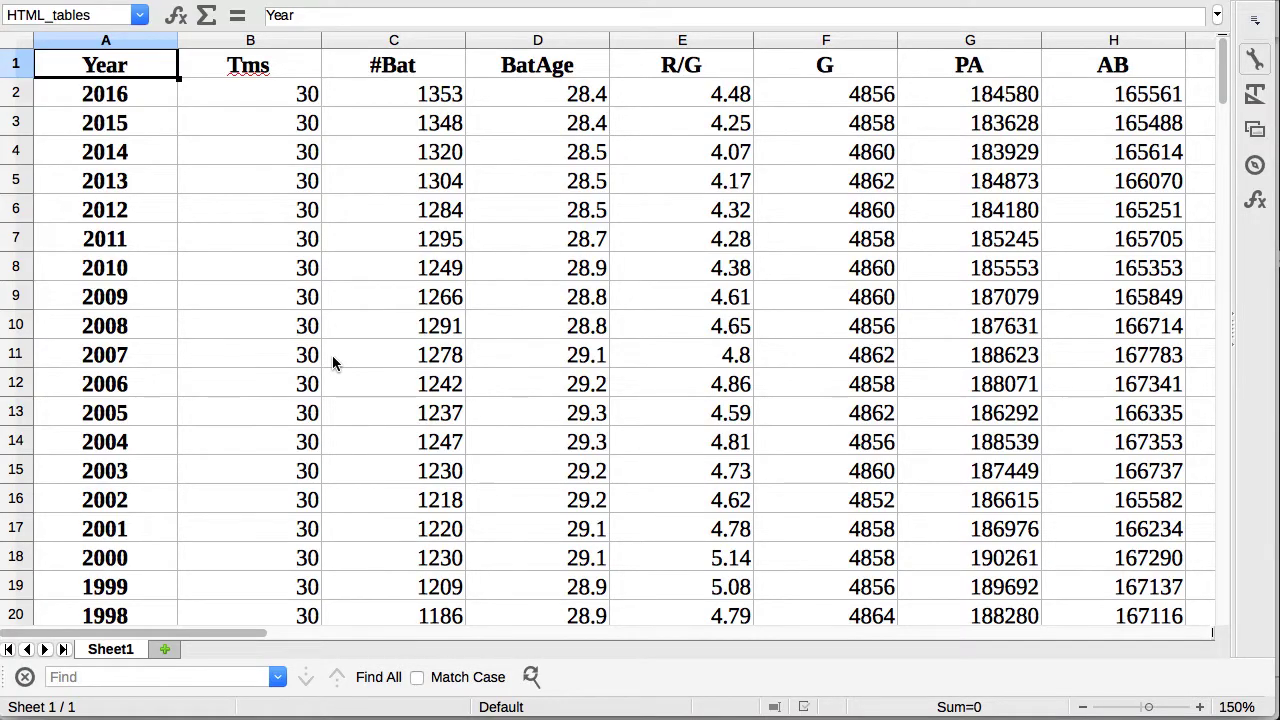
pyautogui.hscroll(5, 332, 355)
pyautogui.hscroll(3, 333, 358)
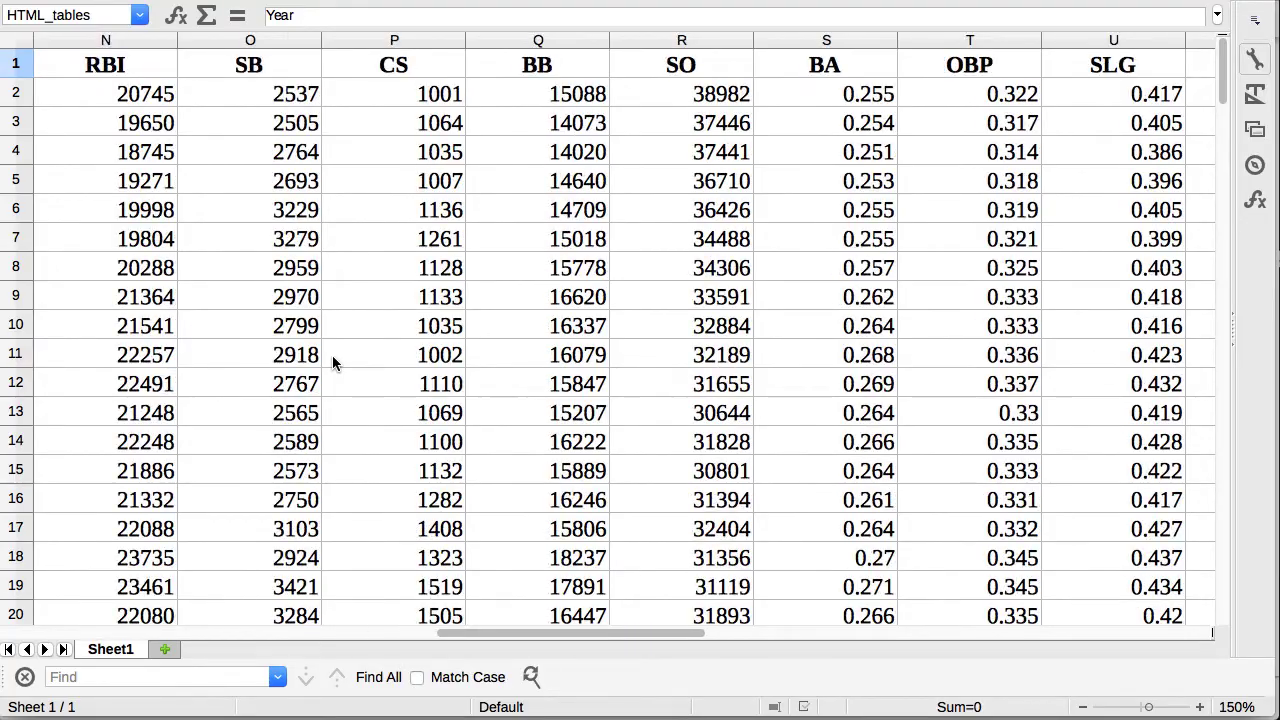
pyautogui.hscroll(3, 333, 358)
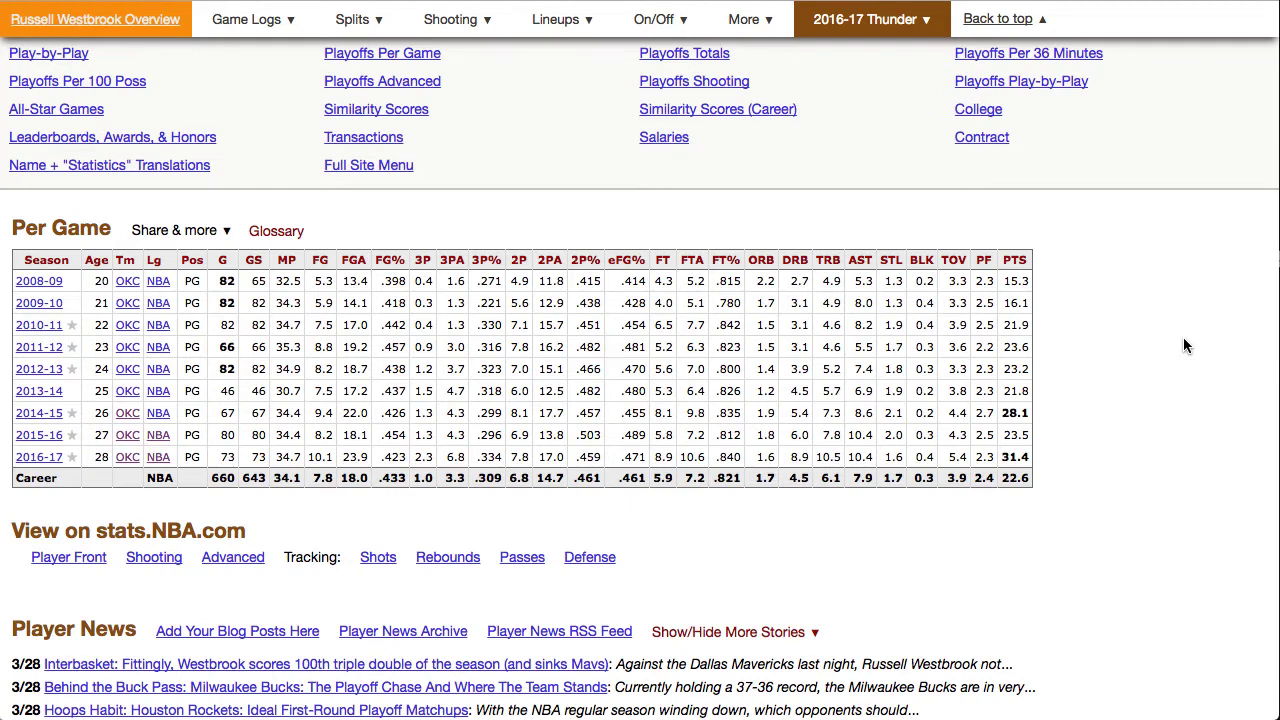
# Convert Russell Westbrook's Per Game table to CSV for Excel and select all of the resulting text for copying
pyautogui.click(241, 230)
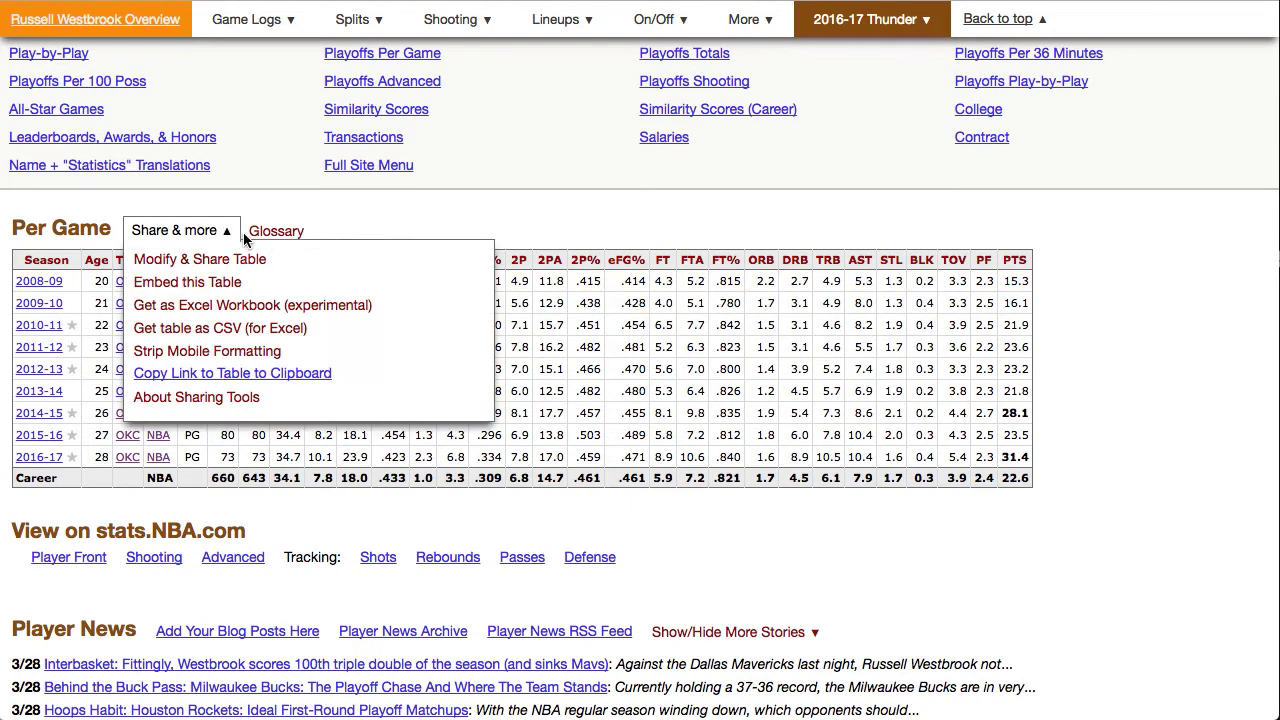
pyautogui.click(221, 330)
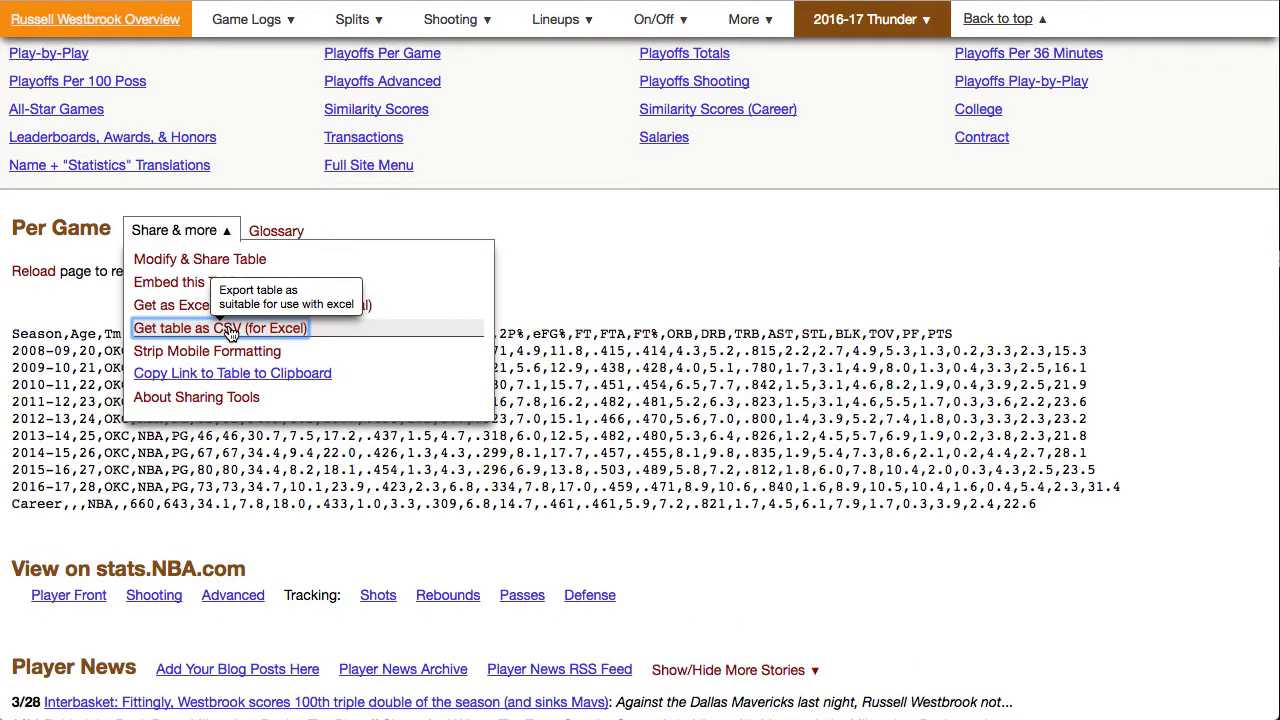
pyautogui.moveTo(1048, 504); pyautogui.dragTo(3, 334)
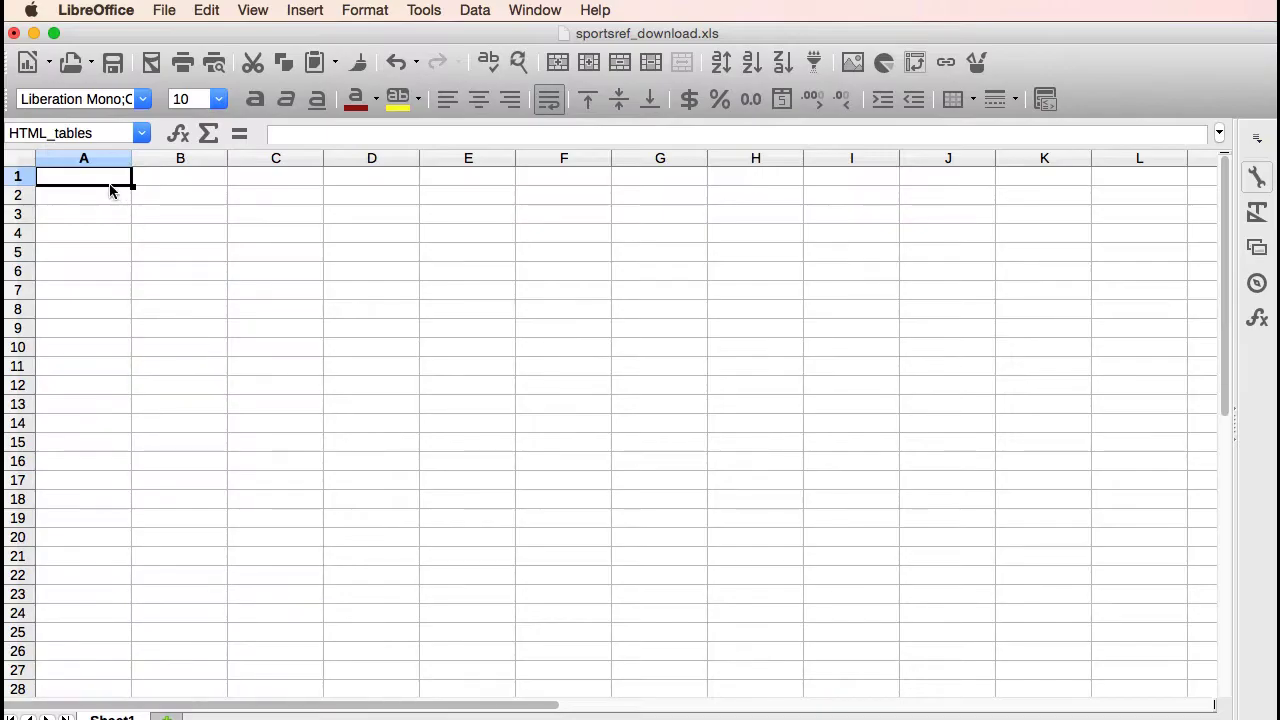
# Switch to LibreOffice and paste the CSV text into cell A1 of the blank sheet, using automatic import language
pyautogui.rightClick(110, 191)
pyautogui.click(151, 221)
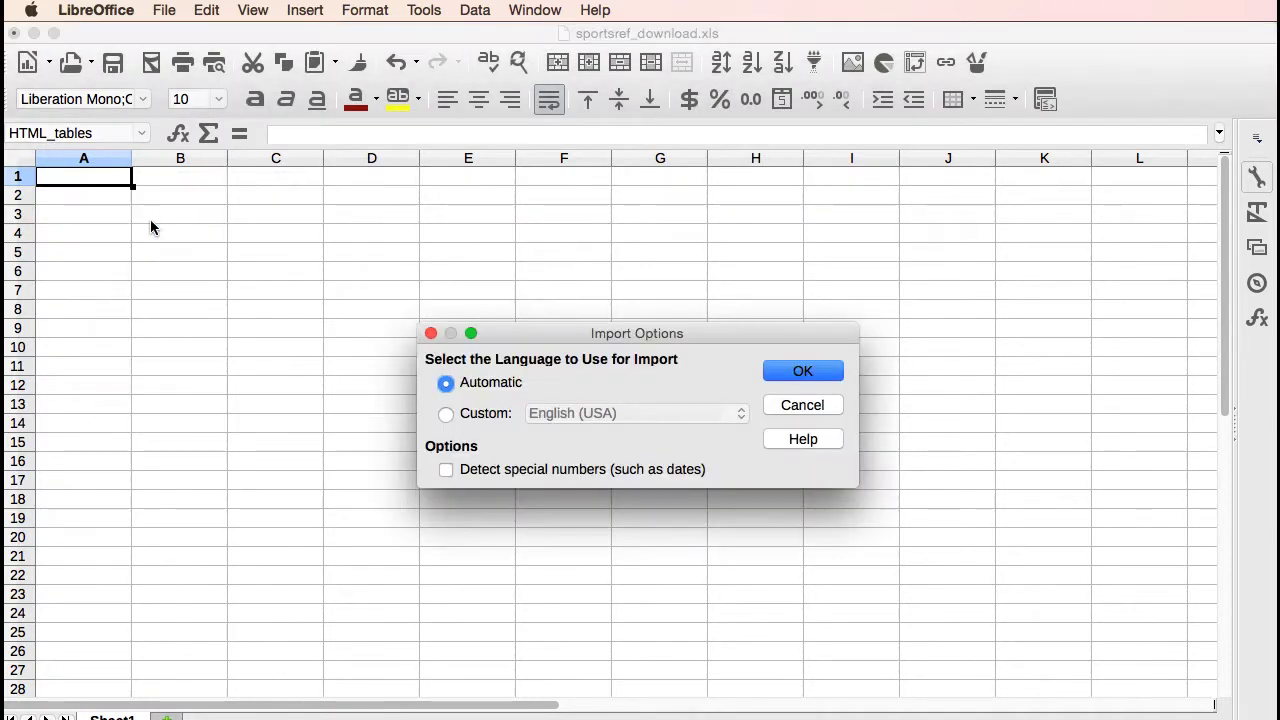
pyautogui.press('Return')
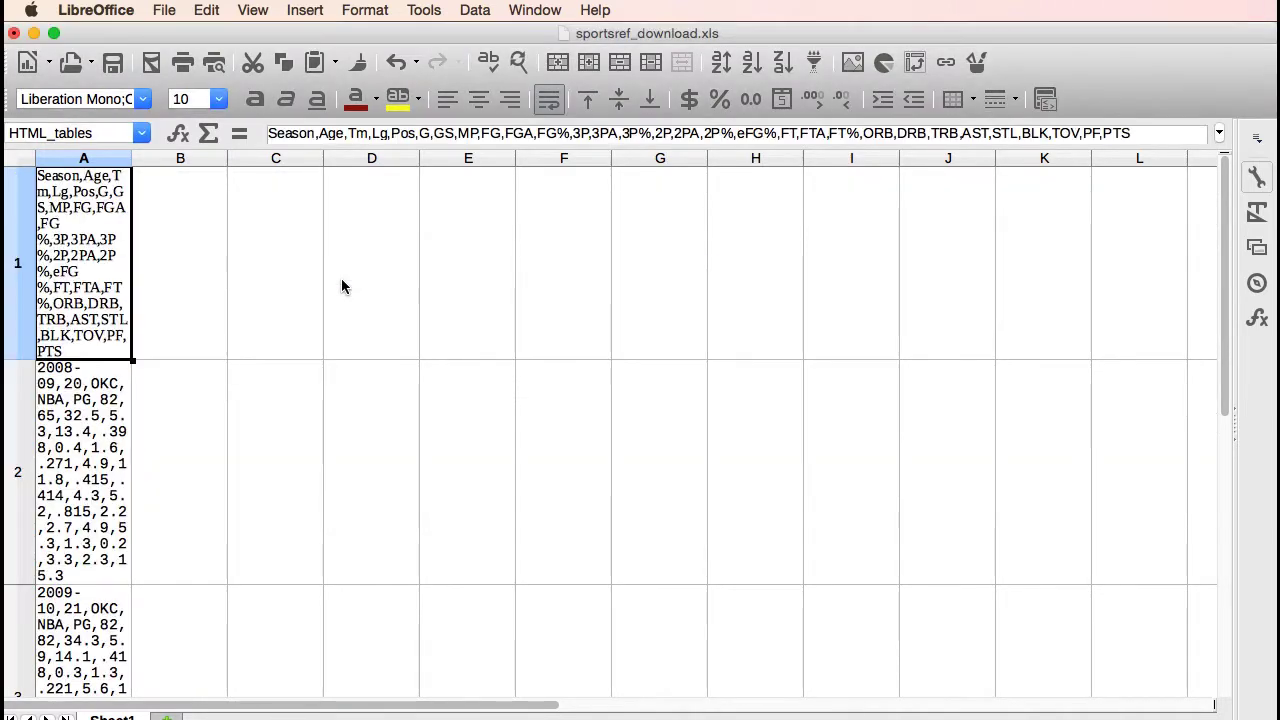
# Split the pasted text in column A into separate columns with Text to Columns, using tab and comma separators
pyautogui.click(100, 163)
pyautogui.click(476, 9)
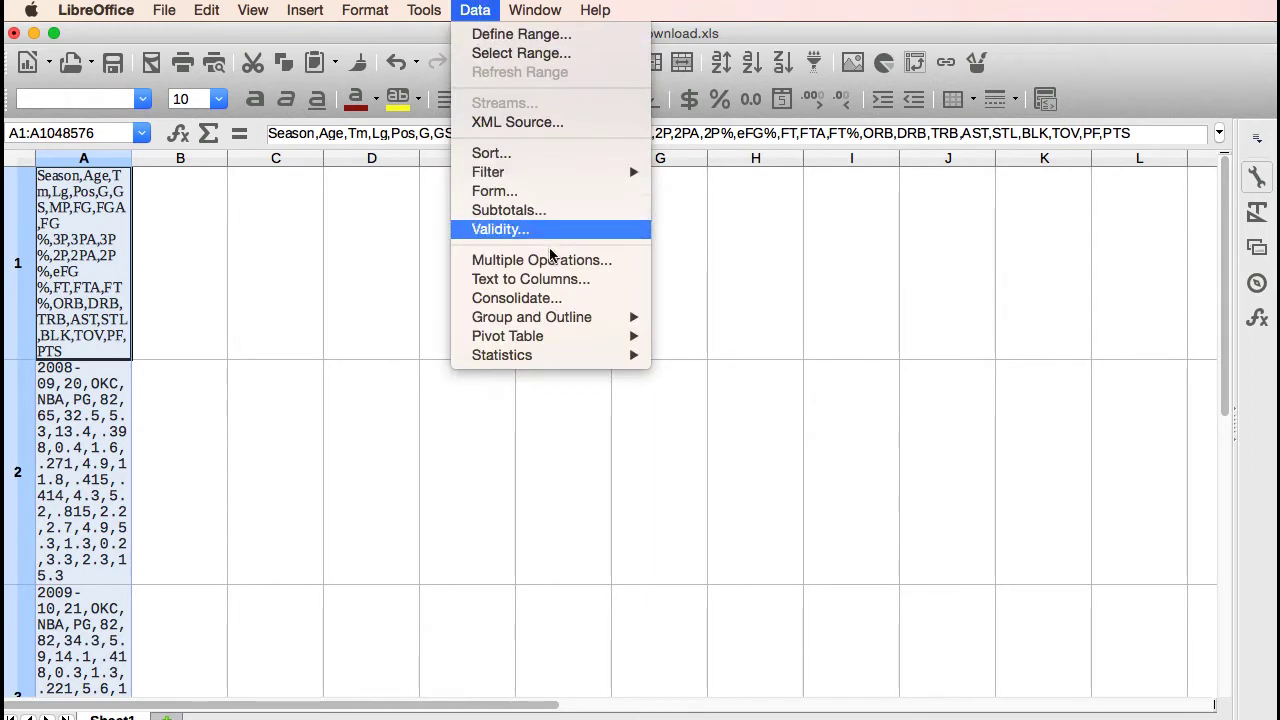
pyautogui.click(585, 279)
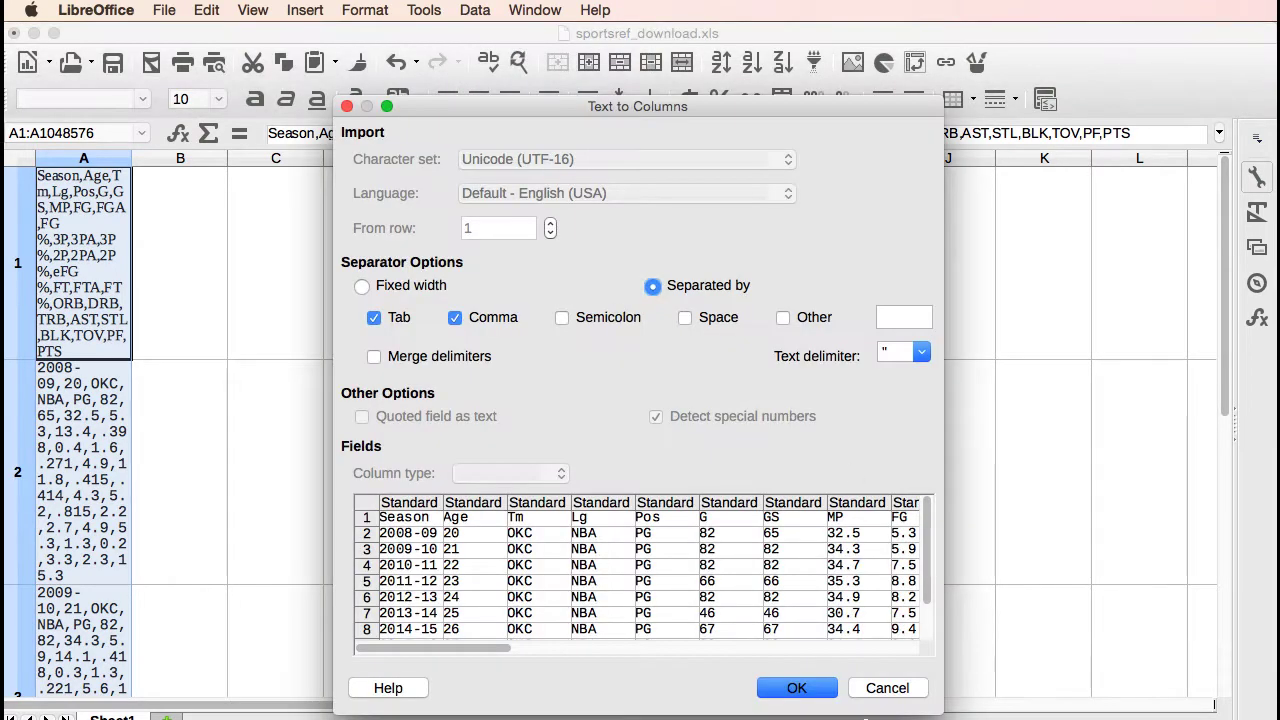
pyautogui.click(803, 689)
pyautogui.scroll(-4, 507, 449)
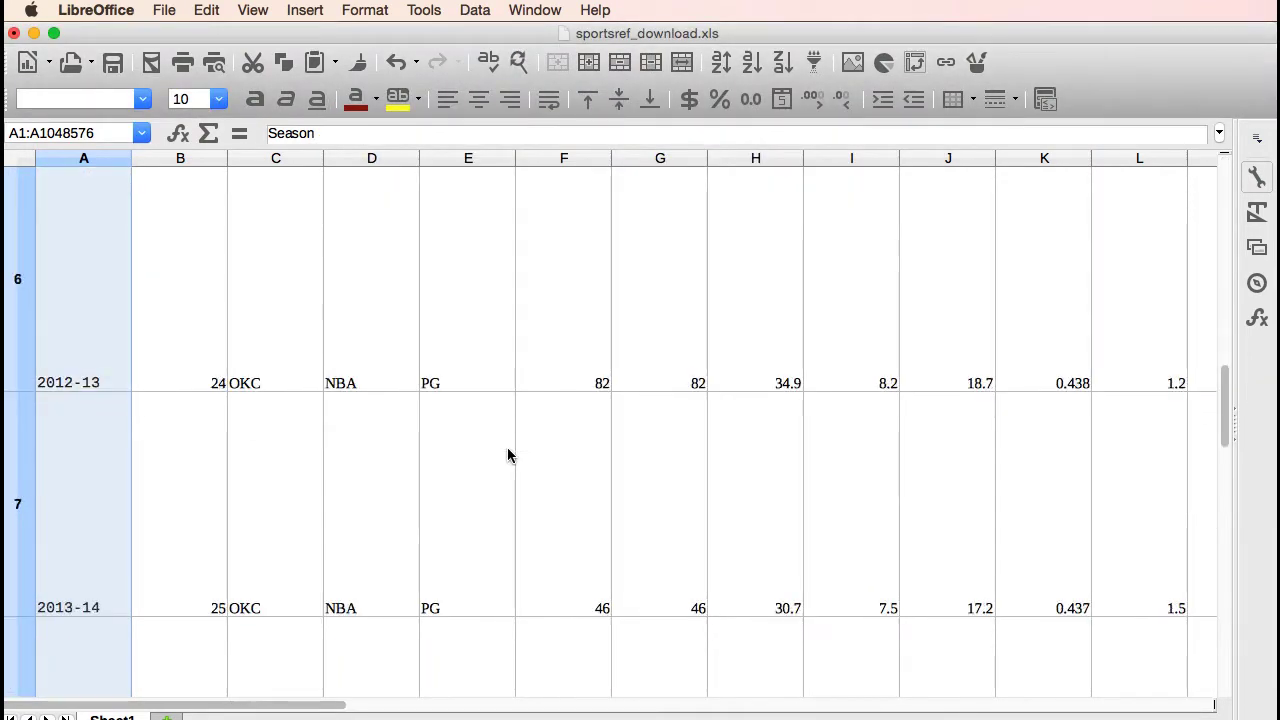
pyautogui.scroll(-2, 507, 455)
pyautogui.scroll(7, 507, 455)
pyautogui.hscroll(3, 507, 455)
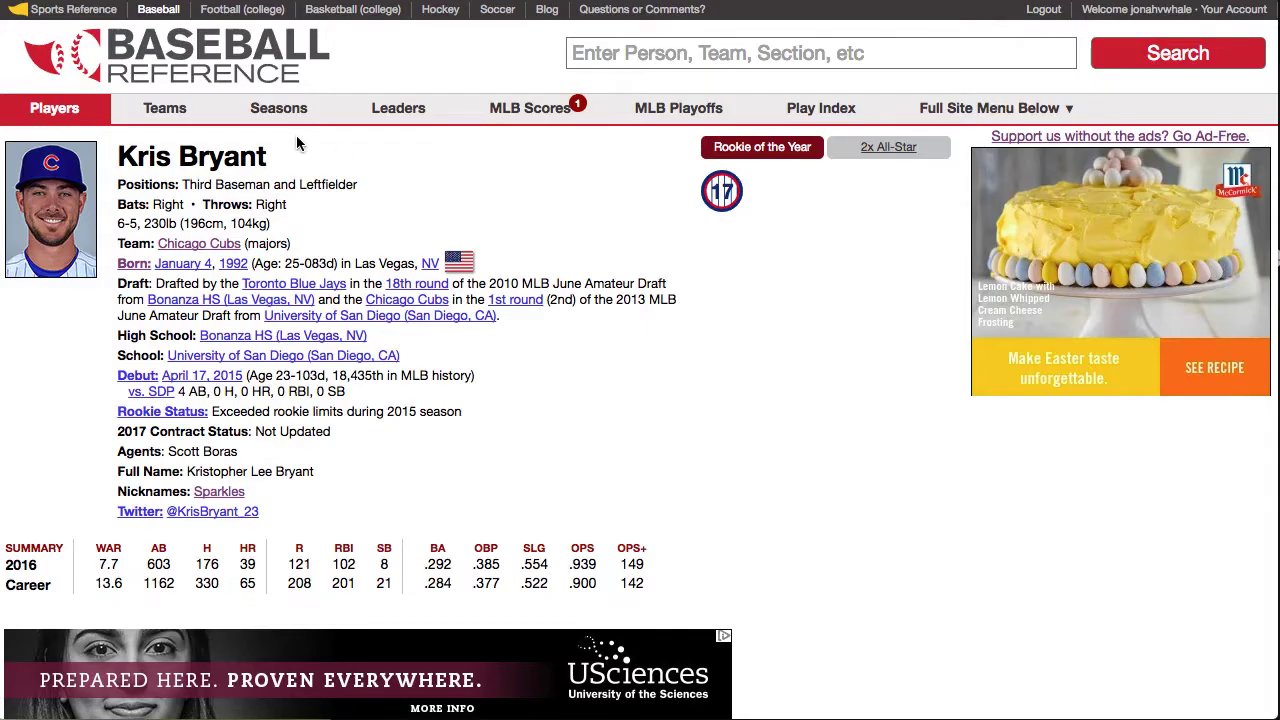
# Open the Chicago Cubs team page and get a direct link to its Team Fielding--Totals table
pyautogui.moveTo(175, 121)
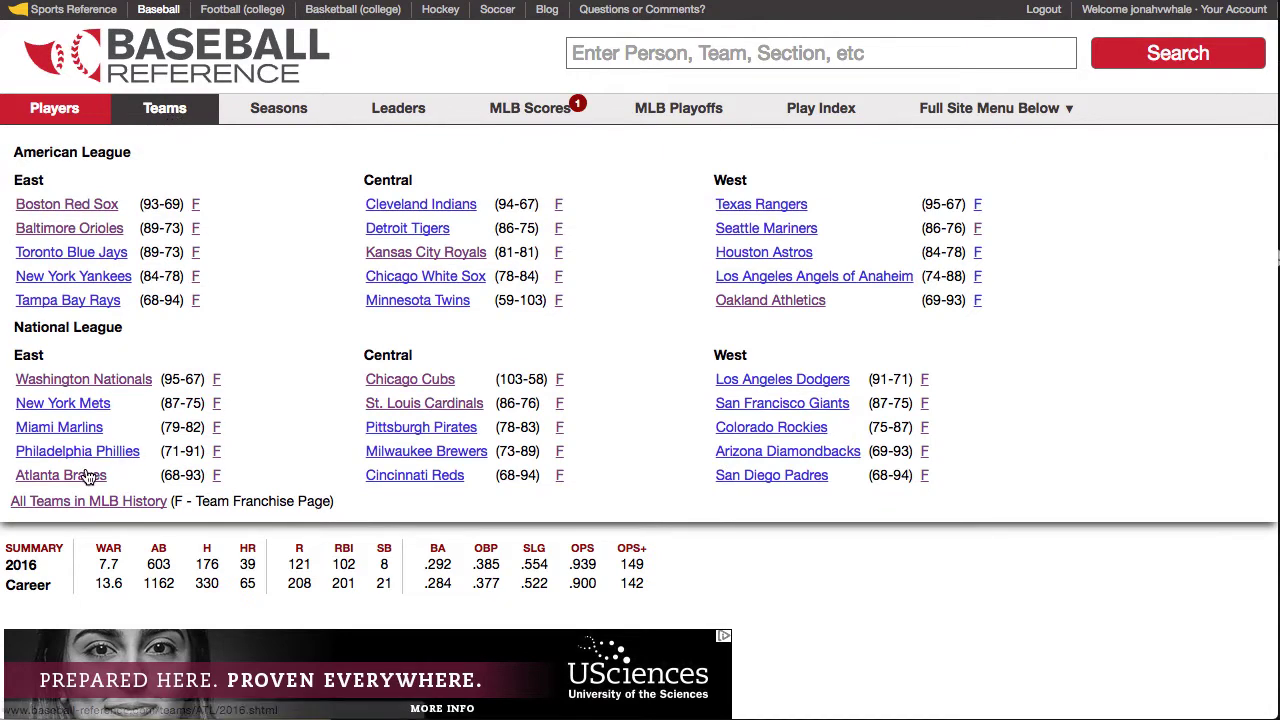
pyautogui.click(439, 381)
pyautogui.scroll(-15, 759, 365)
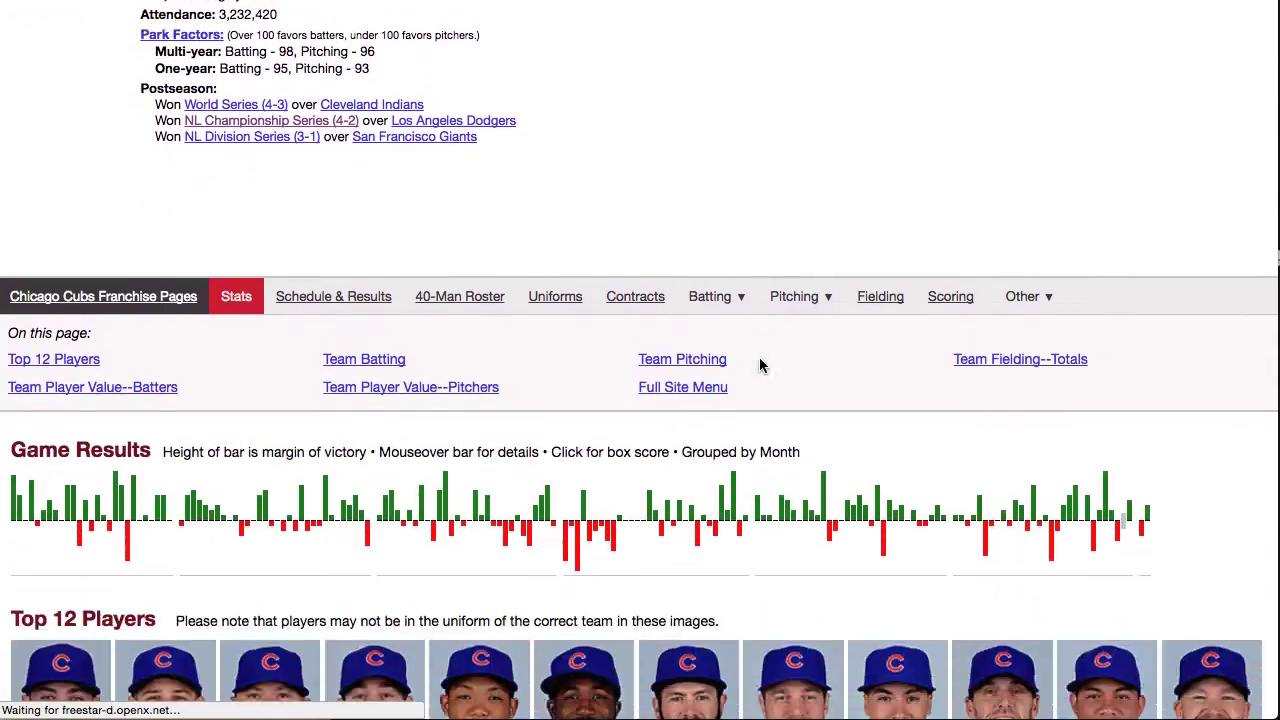
pyautogui.scroll(-20, 759, 365)
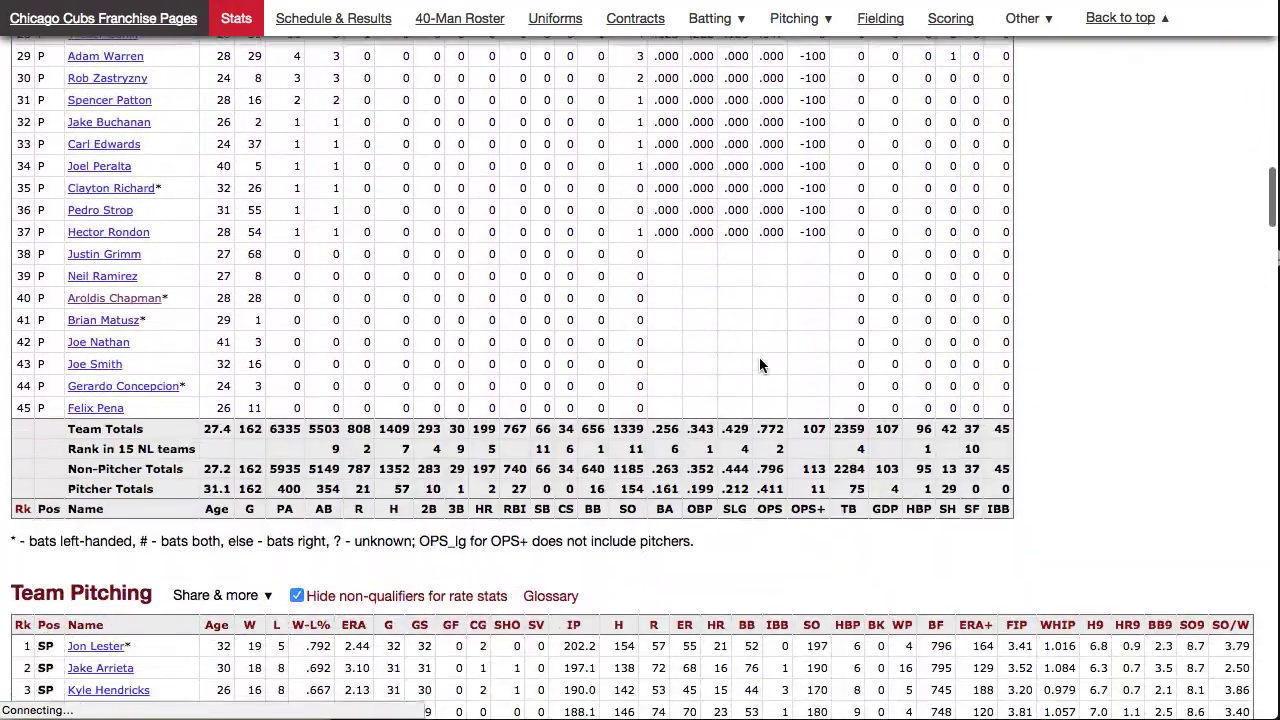
pyautogui.scroll(-2, 759, 367)
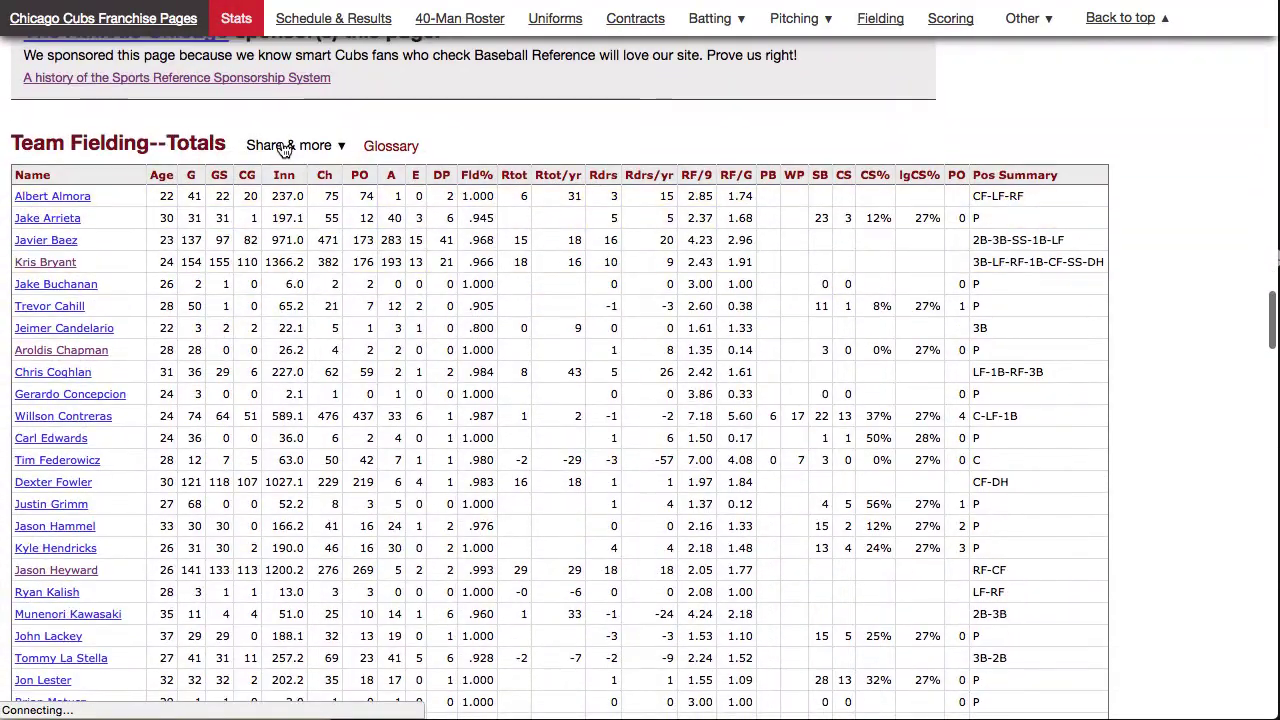
pyautogui.moveTo(310, 147)
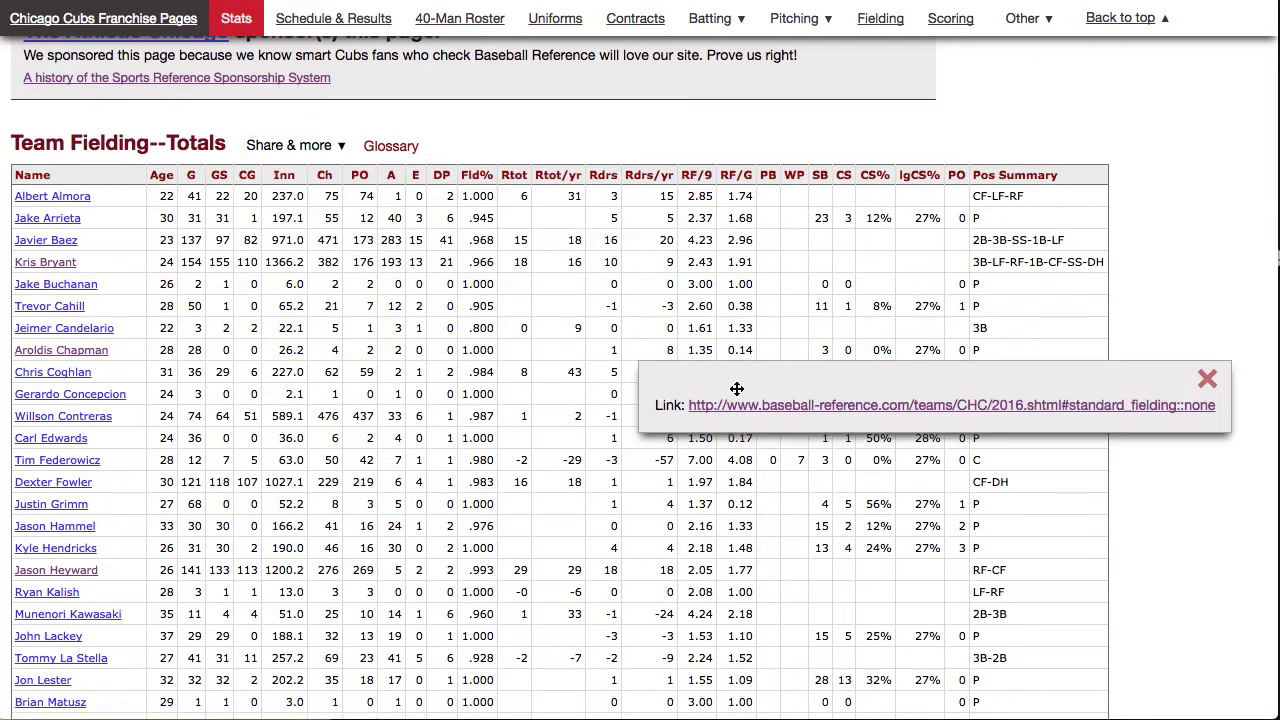
pyautogui.moveTo(690, 388)
pyautogui.mouseDown()
pyautogui.moveTo(829, 478)
pyautogui.moveTo(679, 386)
pyautogui.mouseUp()
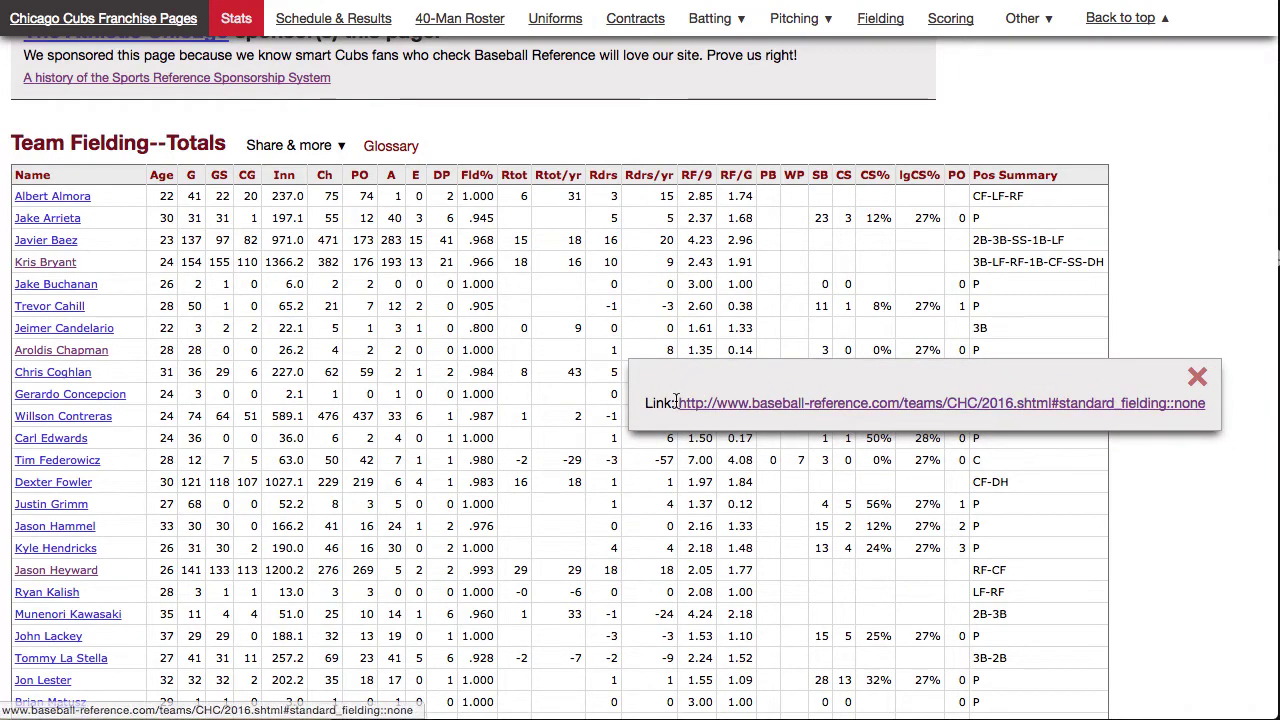
# Sort the Cubs' Team Batting table by RBI and get a direct link to the sorted table
pyautogui.scroll(20, 676, 398)
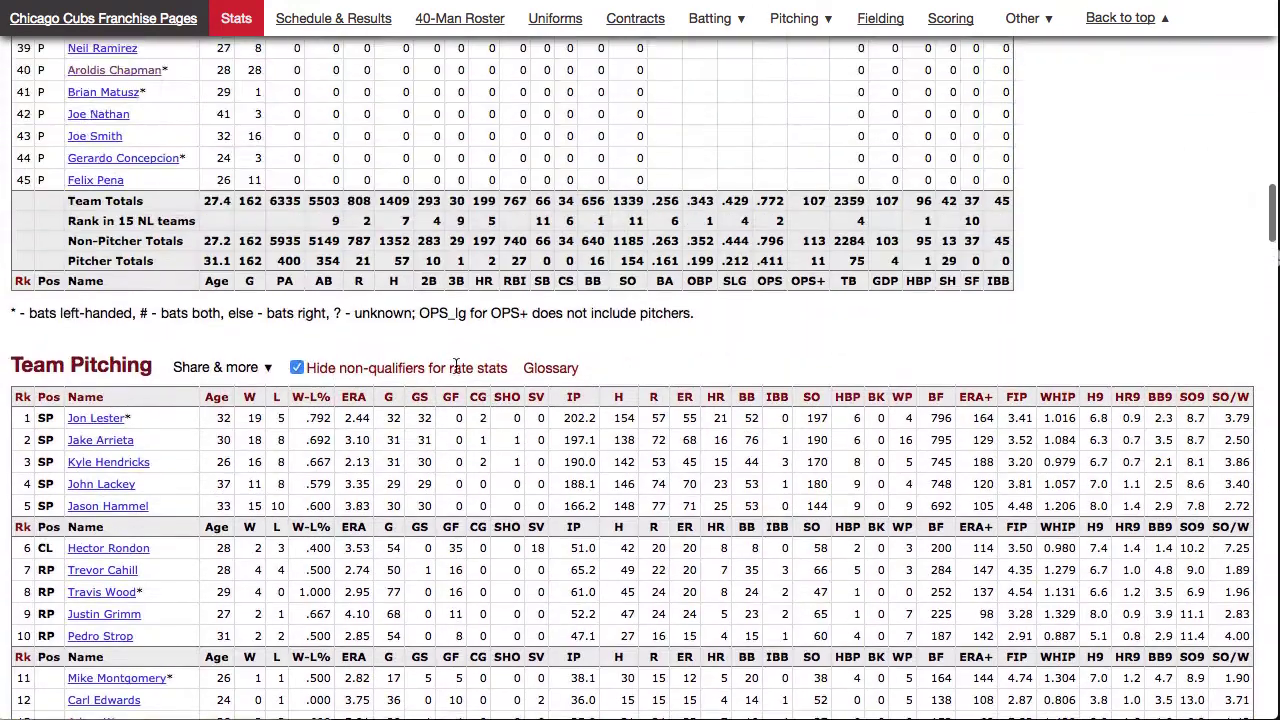
pyautogui.scroll(10, 456, 367)
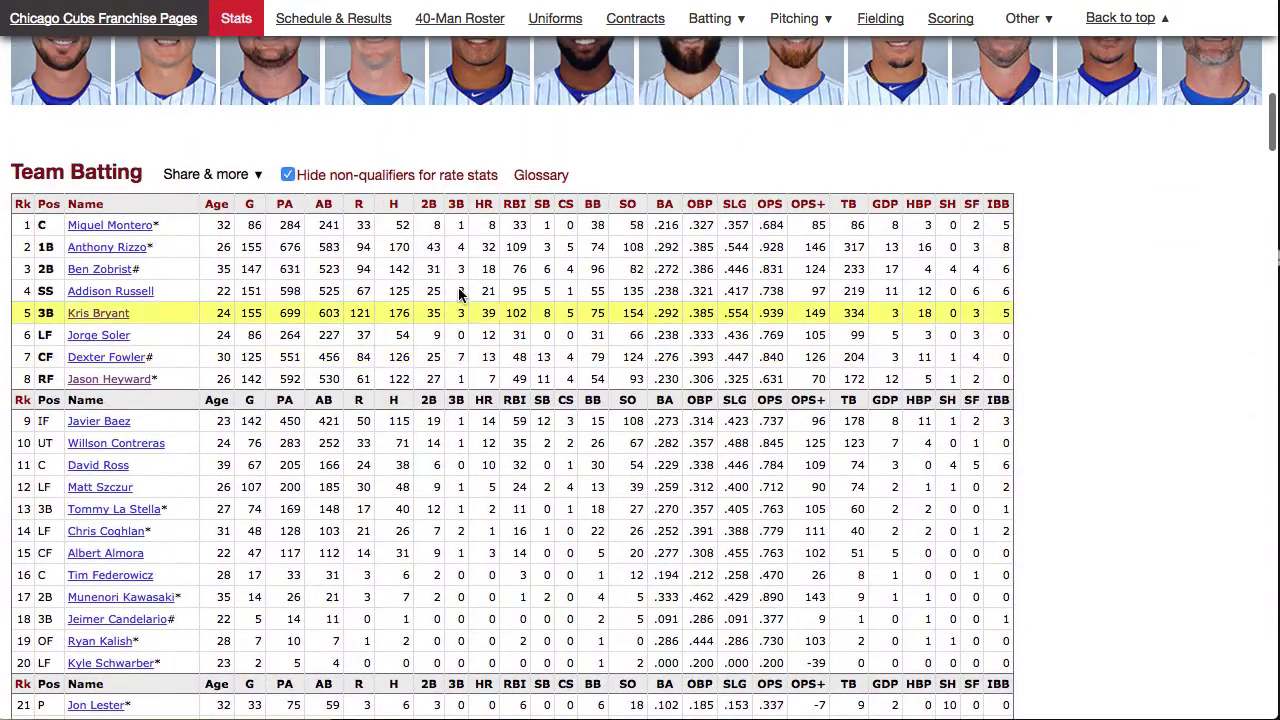
pyautogui.click(515, 204)
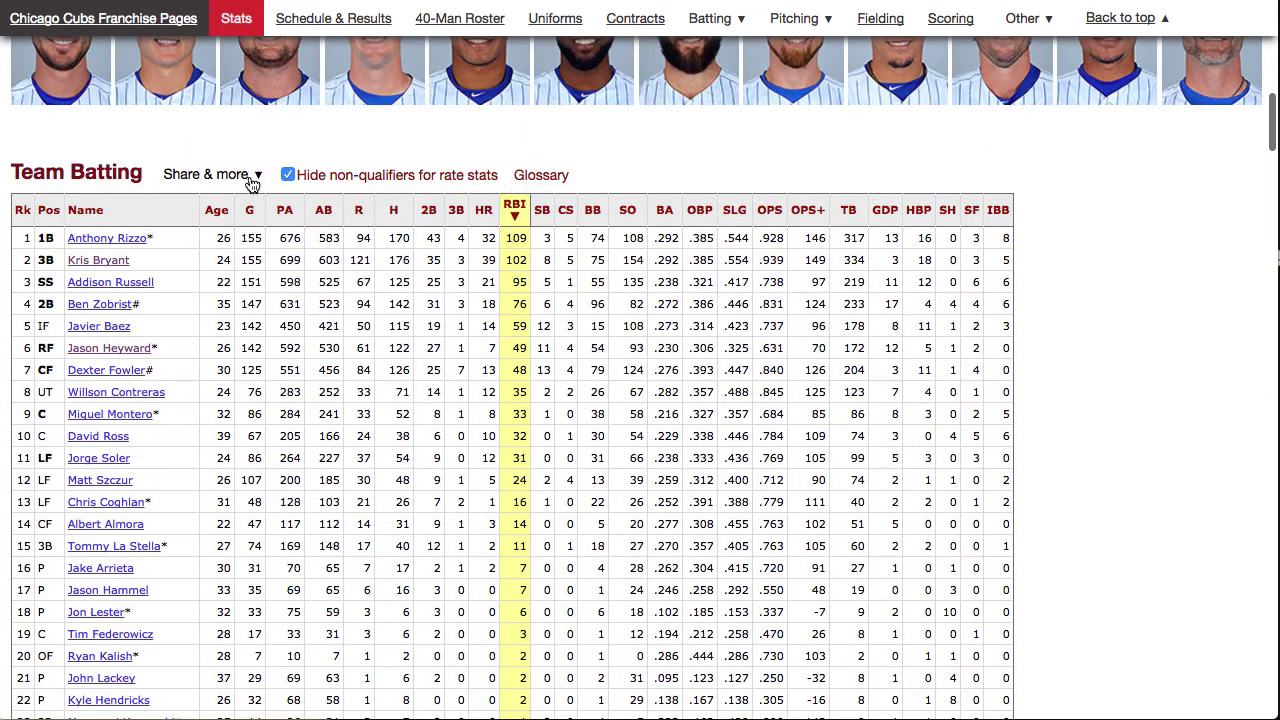
pyautogui.moveTo(251, 178)
pyautogui.click(250, 317)
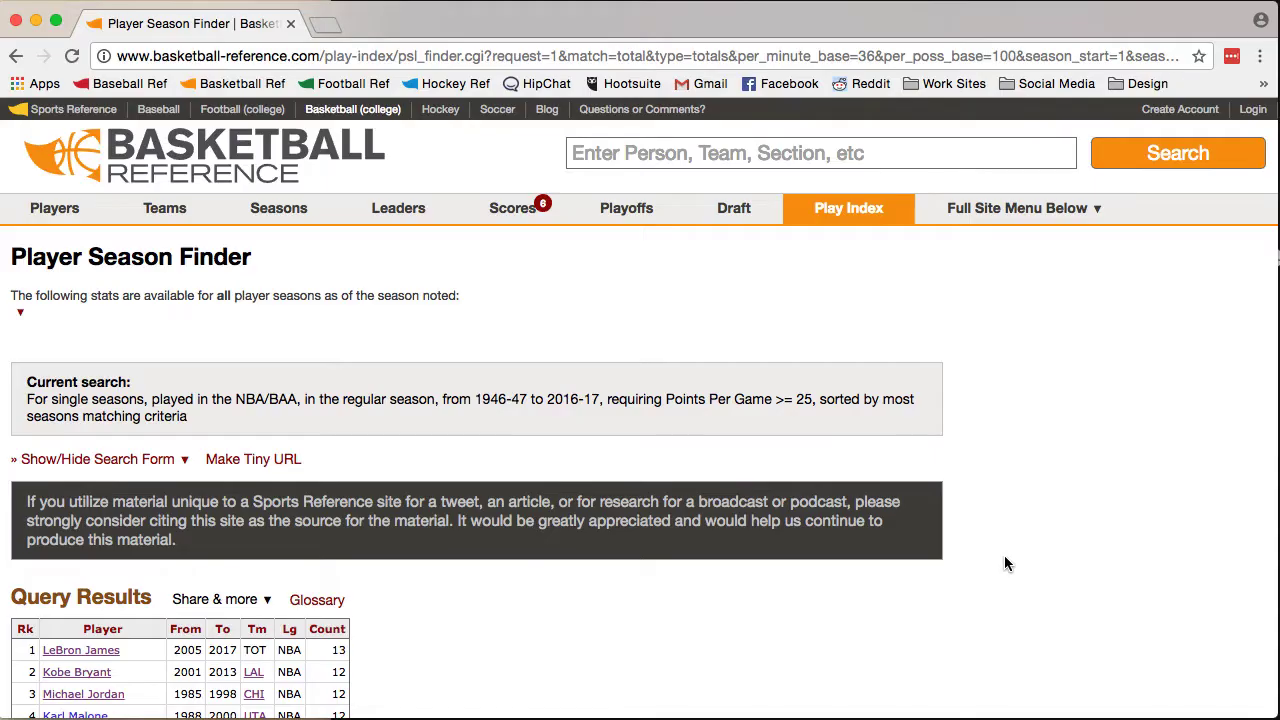
# Examine the full web address of the Player Season Finder query through to its end
pyautogui.scroll(-5, 1004, 555)
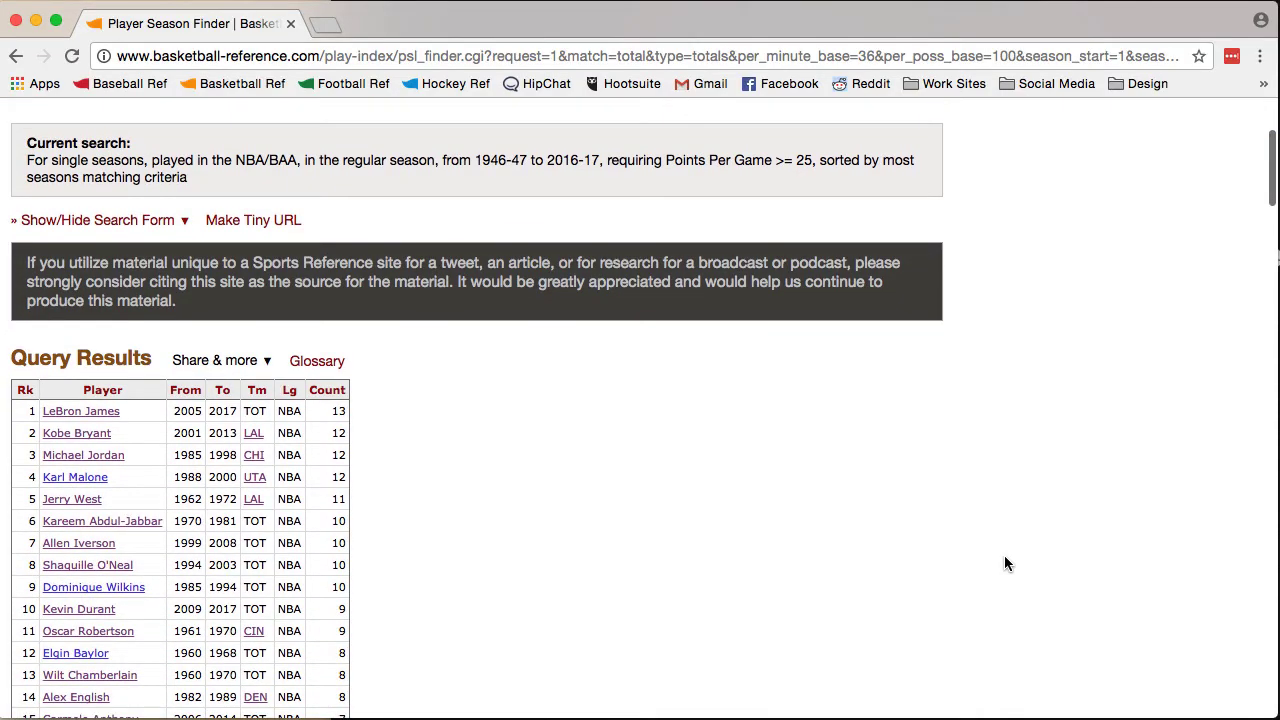
pyautogui.click(845, 57)
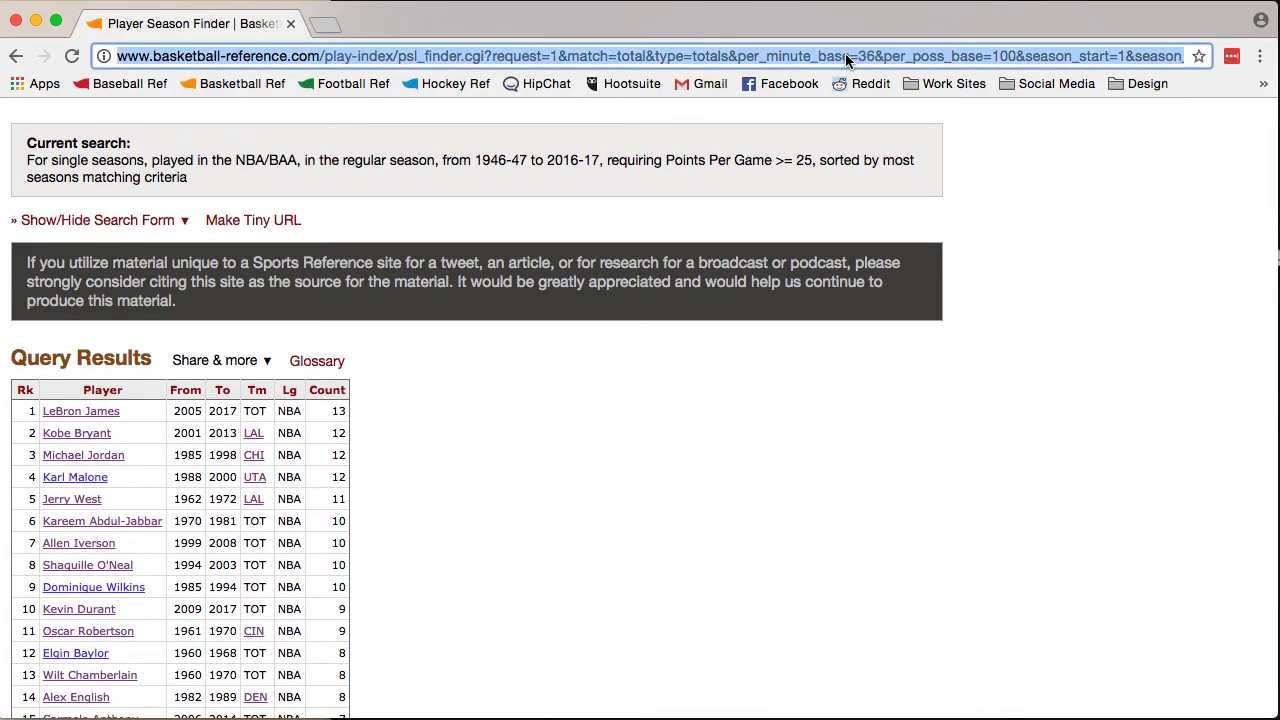
pyautogui.click(846, 57)
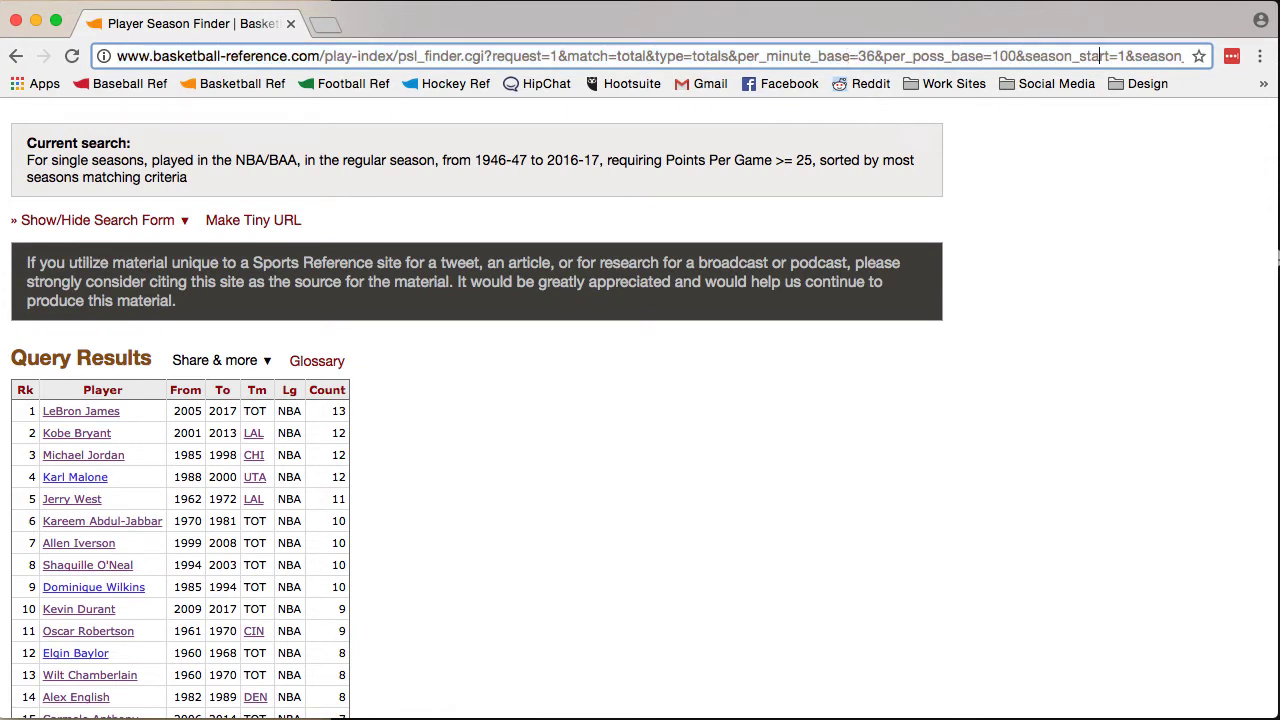
pyautogui.press('Right')
pyautogui.press('Right')
pyautogui.press('Right')
pyautogui.press('Right')
pyautogui.press('Right')
pyautogui.press('Right')
pyautogui.press('Right')
pyautogui.press('Right')
pyautogui.press('Right')
pyautogui.press('Right')
pyautogui.press('Right')
pyautogui.press('Right')
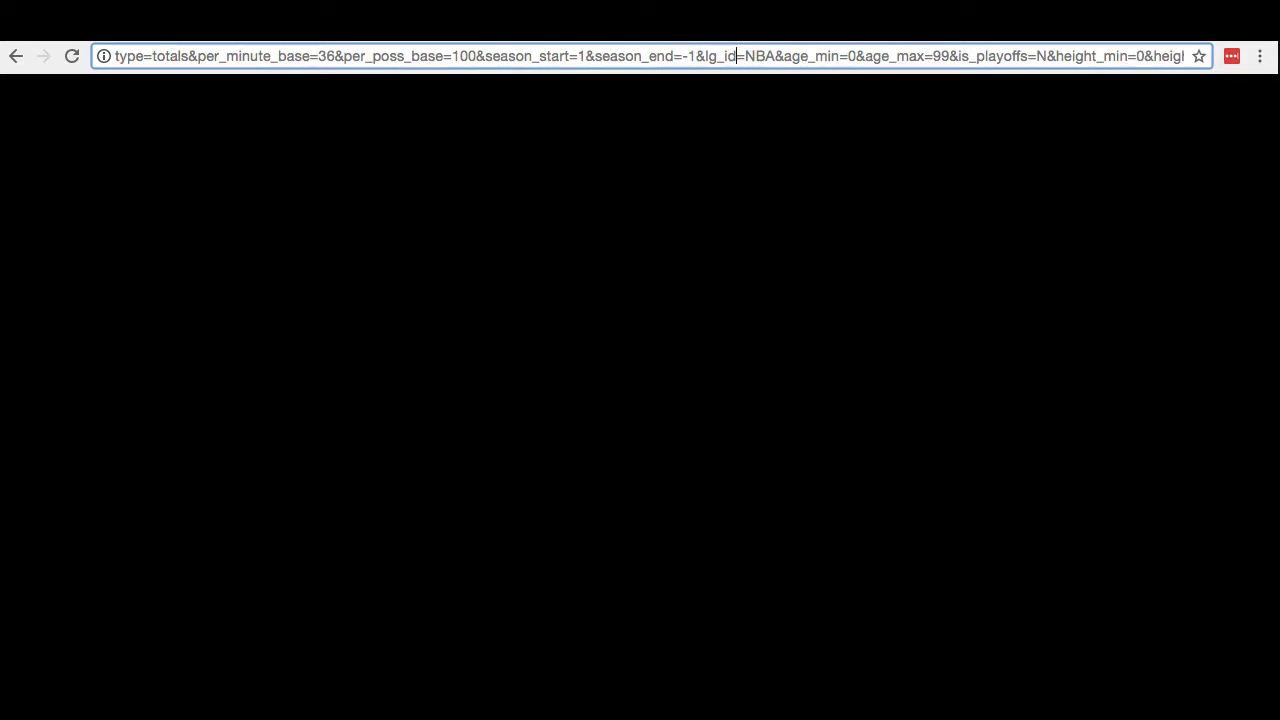
pyautogui.moveTo(1063, 56); pyautogui.dragTo(1258, 68)
pyautogui.click(577, 243)
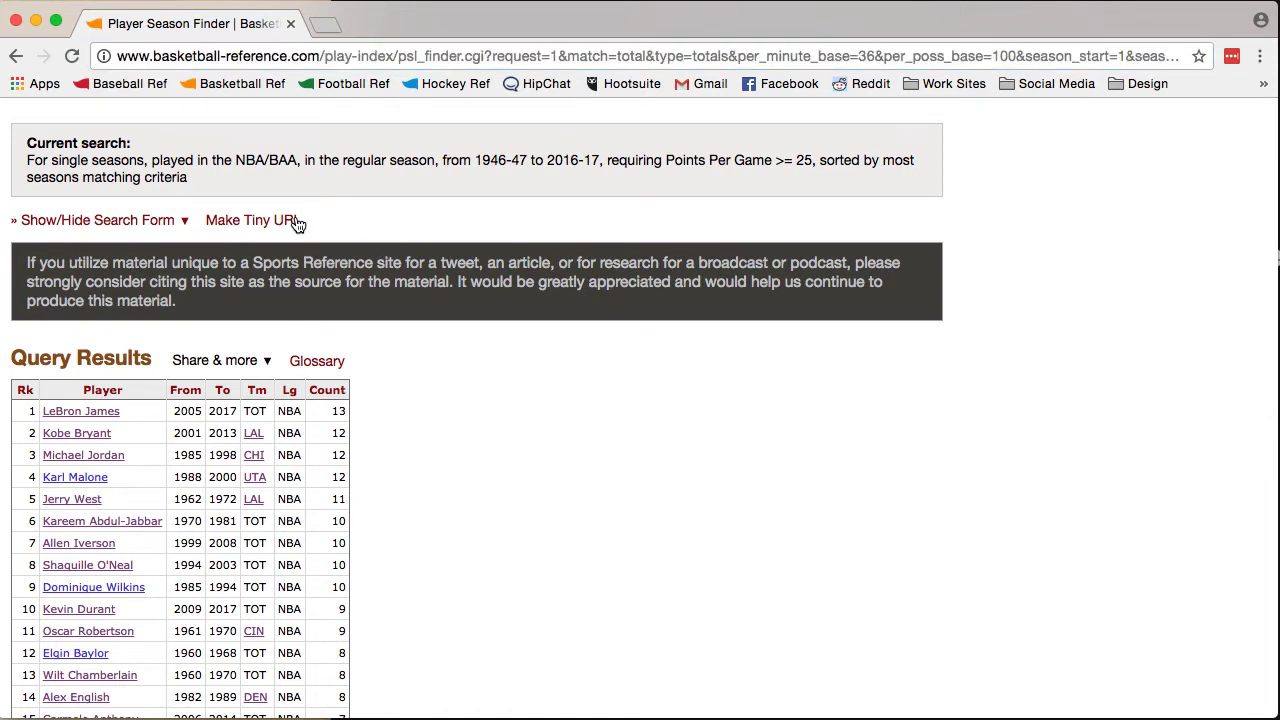
# Make a tiny URL for the Player Season Finder query on seasons with 25 or more points per game
pyautogui.click(250, 220)
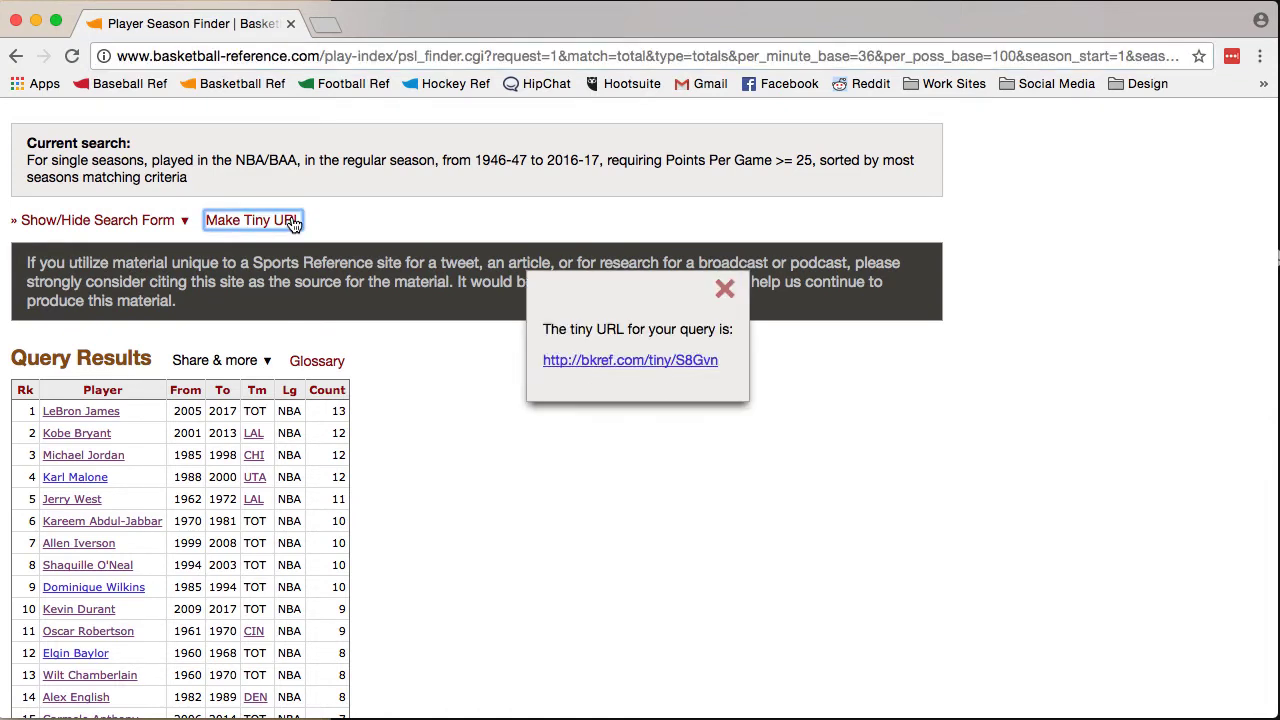
pyautogui.moveTo(556, 337); pyautogui.dragTo(717, 372)
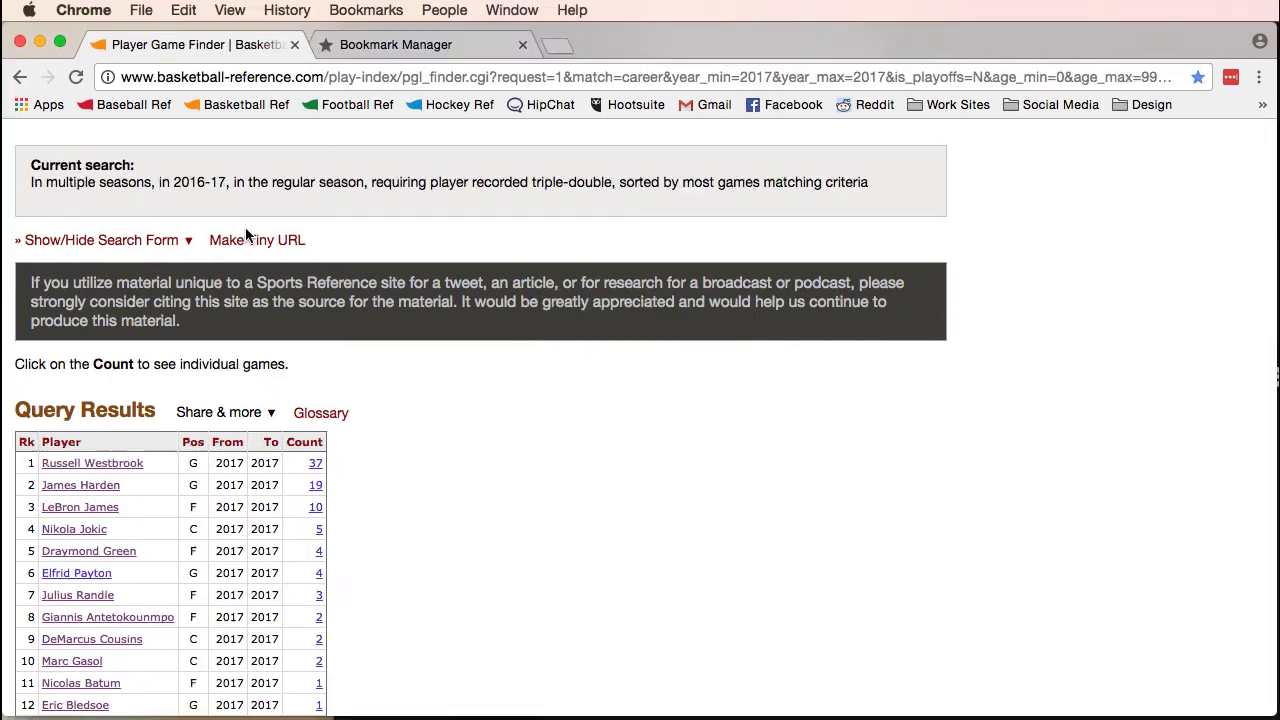
# Make a tiny URL for the 2016-17 triple-double Player Game Finder query and copy its link address
pyautogui.click(252, 239)
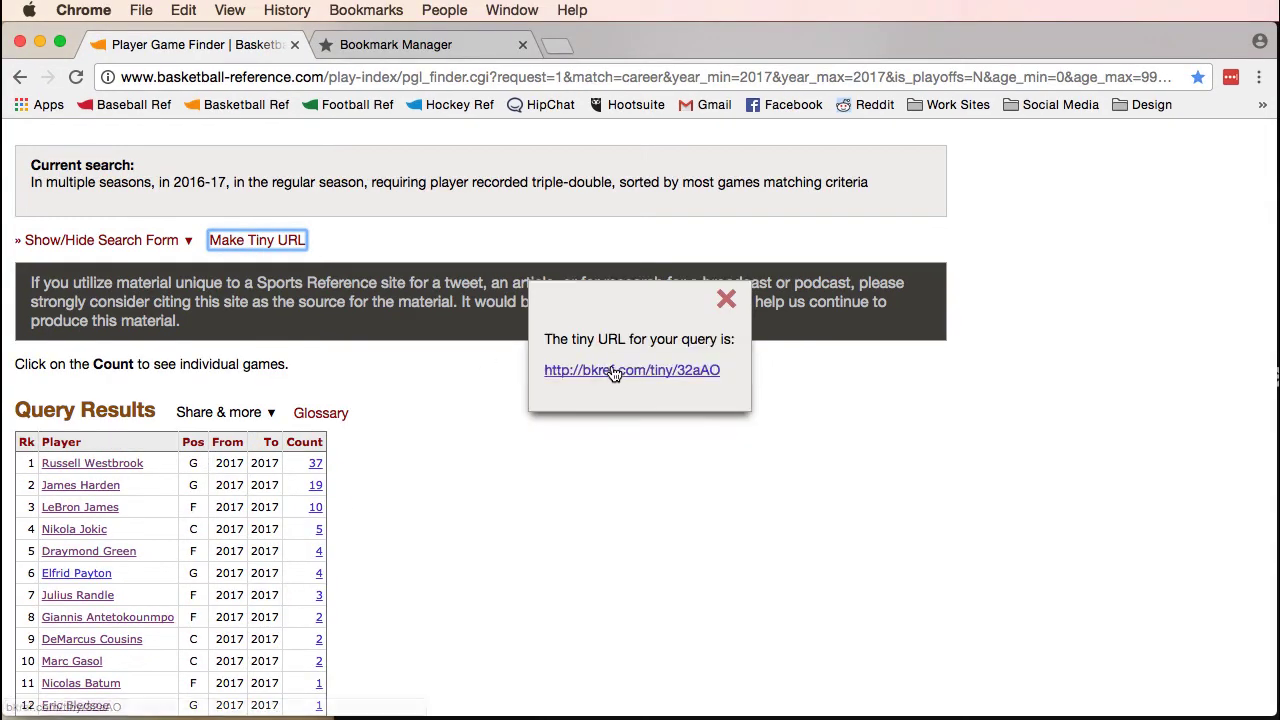
pyautogui.rightClick(616, 366)
pyautogui.click(663, 460)
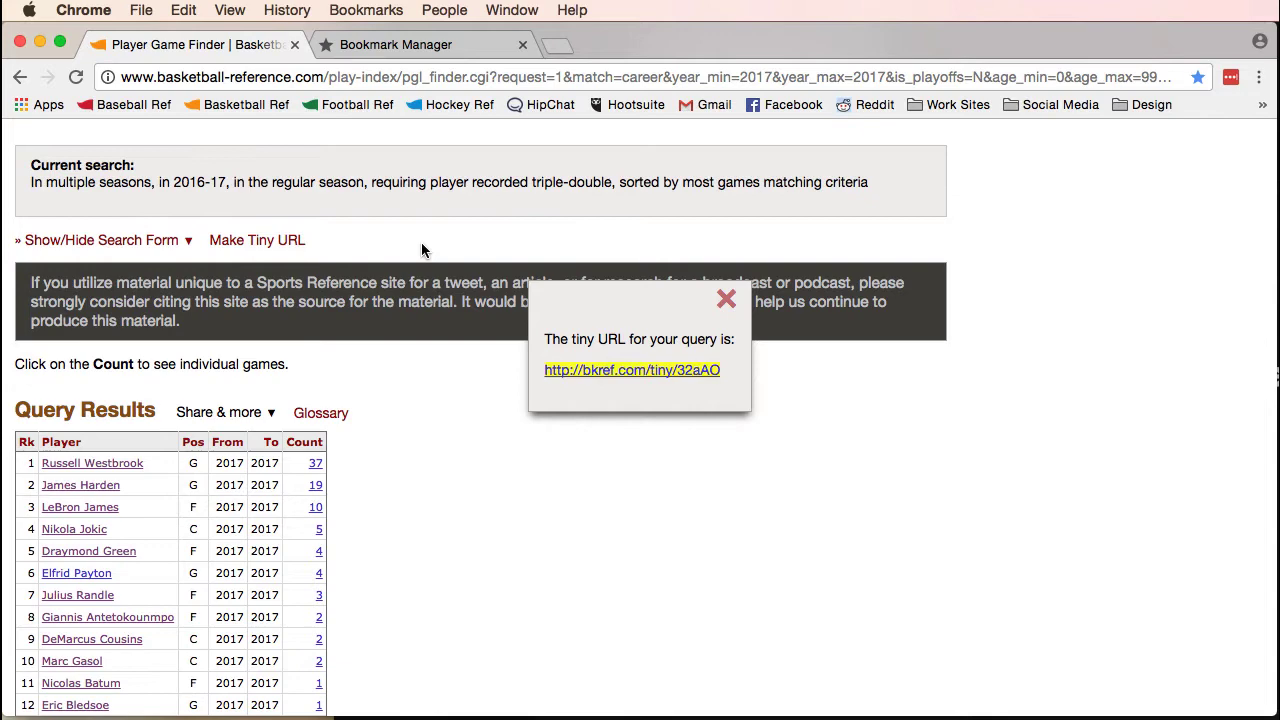
# Add a bookmark named Triple Doubles to the Basketball bookmarks folder, with the copied tiny URL as its address
pyautogui.click(366, 10)
pyautogui.click(400, 31)
pyautogui.rightClick(437, 443)
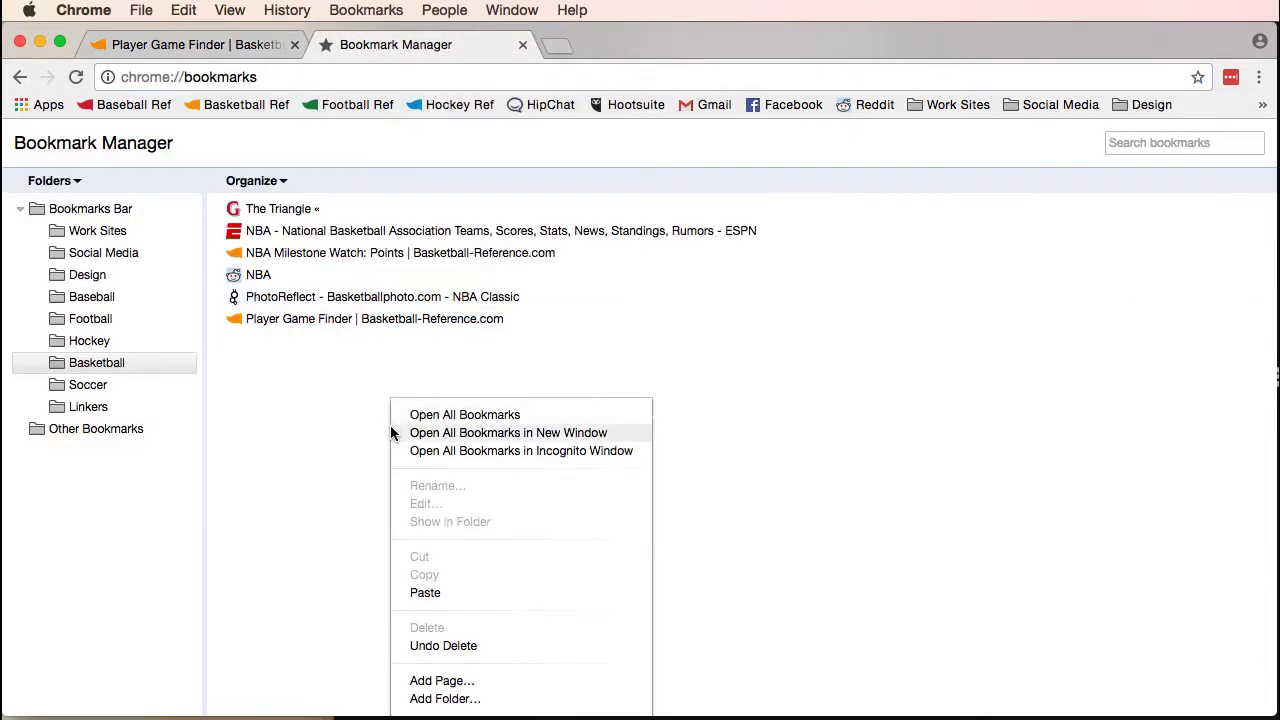
pyautogui.click(443, 680)
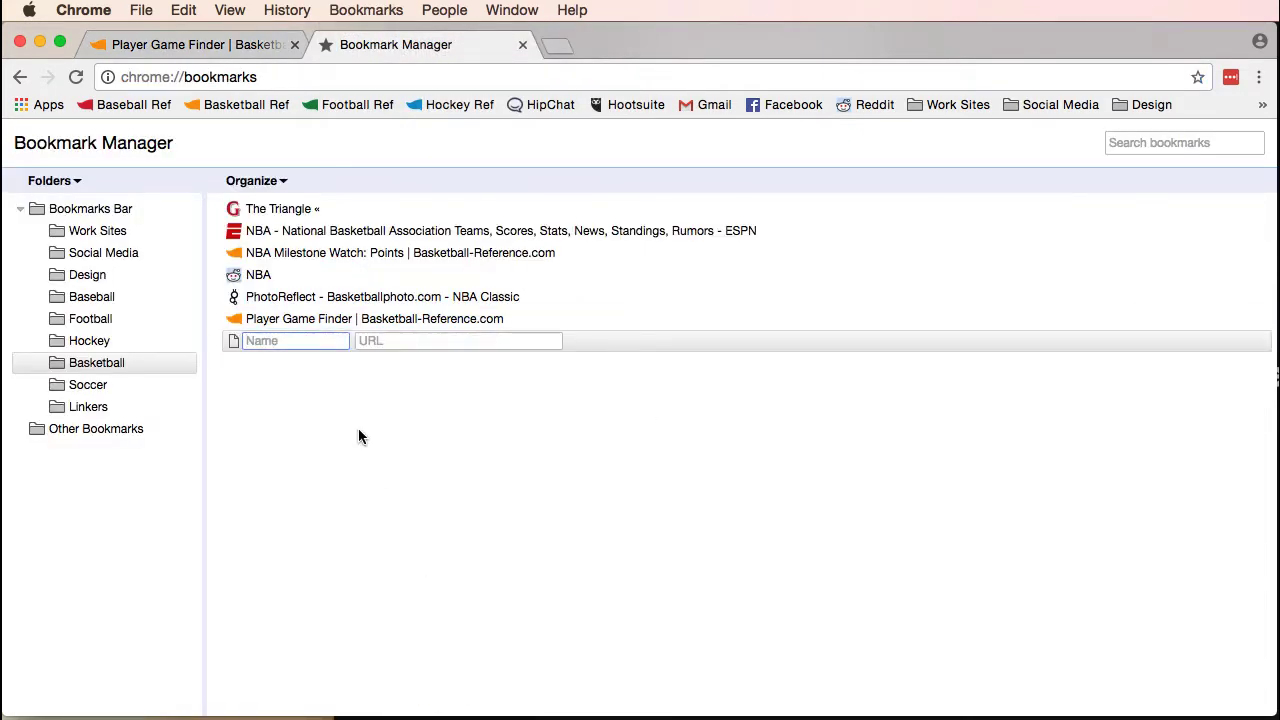
pyautogui.write('Triple Doubles')
pyautogui.press('Tab')
pyautogui.press('super+v')
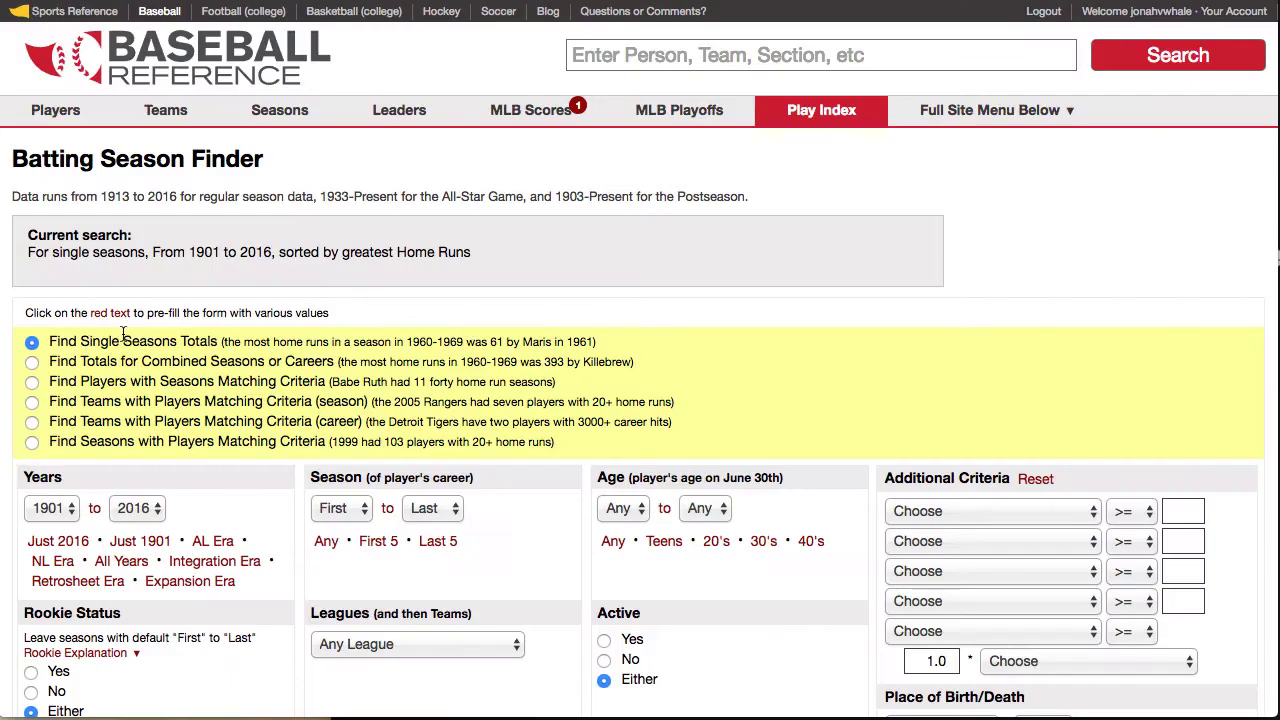
# Search the Batting Season Finder for combined totals over players' first 5 seasons and make a tiny URL for the query
pyautogui.click(32, 361)
pyautogui.click(378, 541)
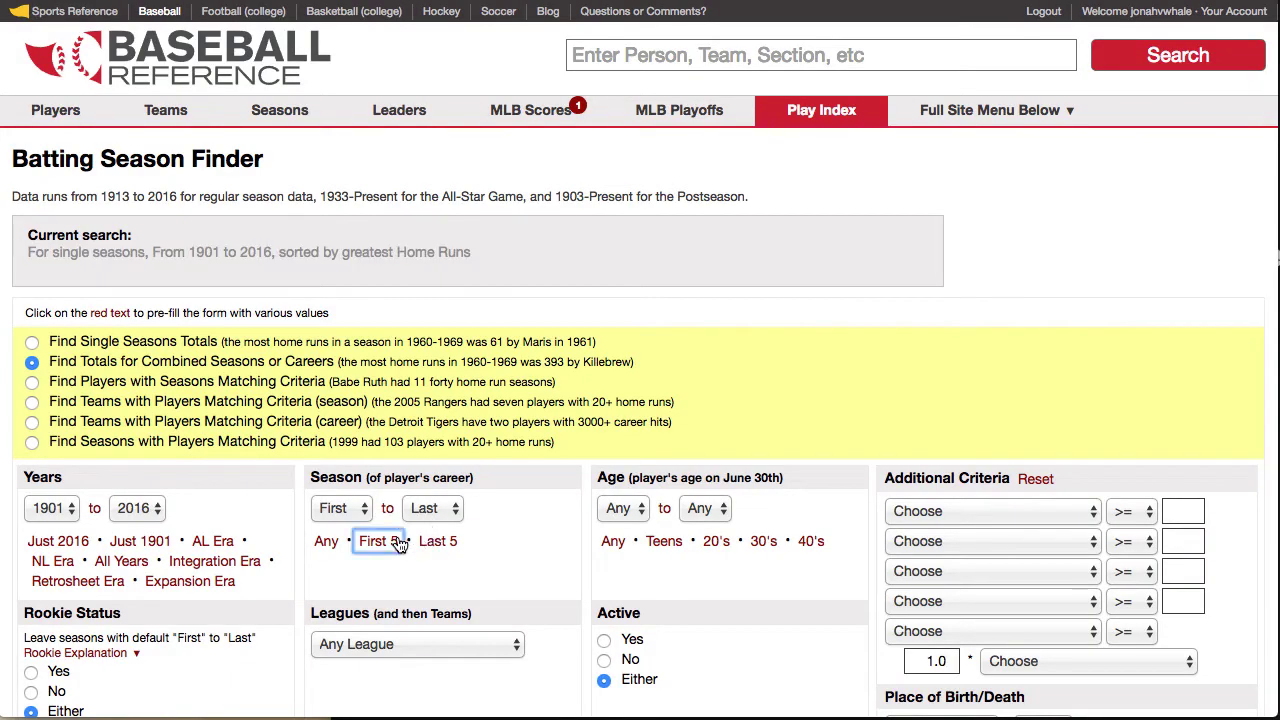
pyautogui.scroll(-5, 941, 600)
pyautogui.click(948, 670)
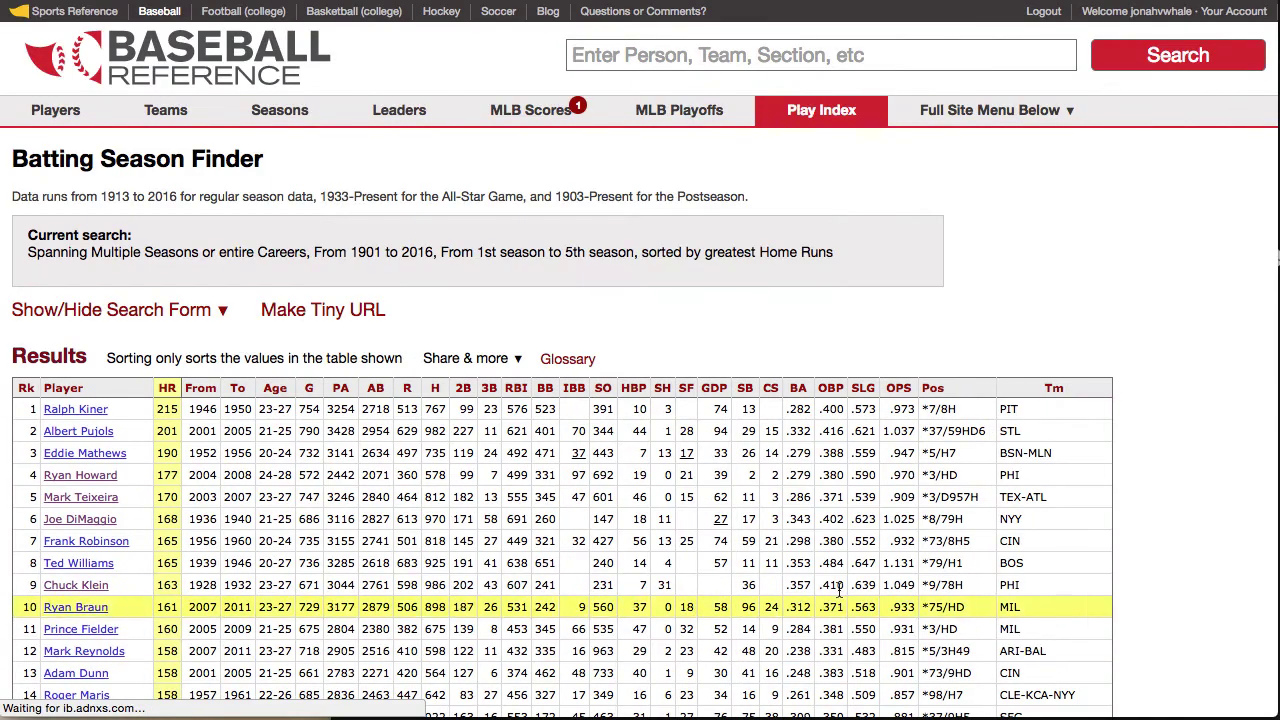
pyautogui.click(370, 313)
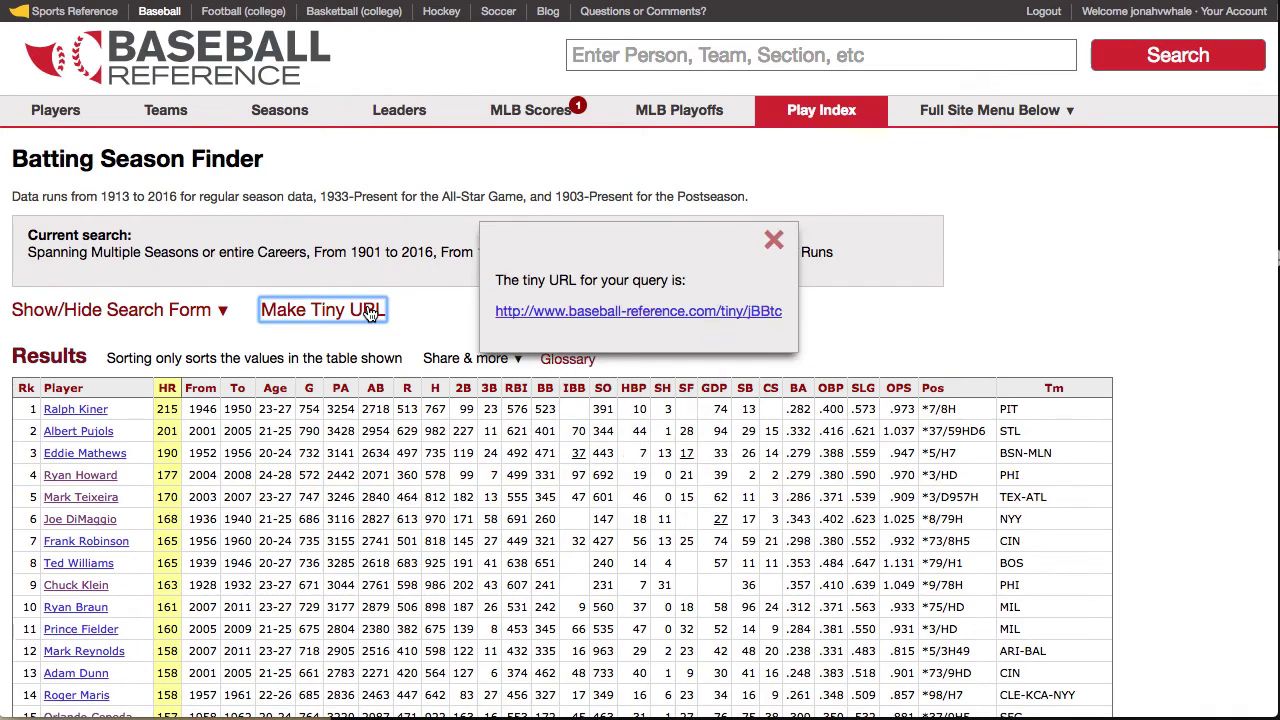